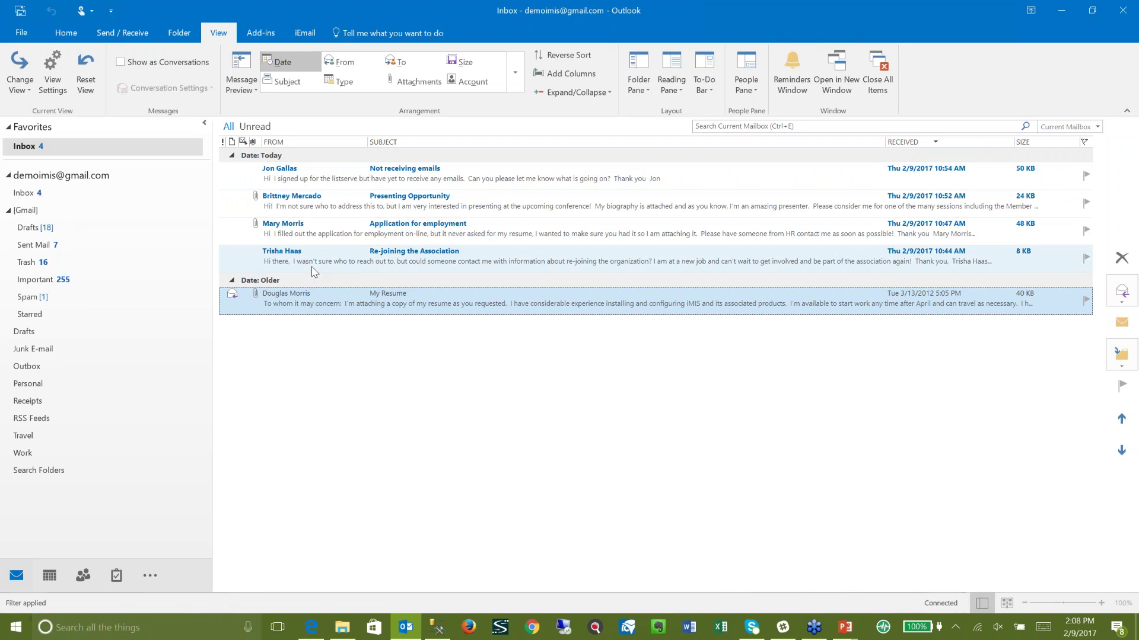
- Open the Re-joining the Association email and add the sender's iMIS contact, found by last name, as recipient
double_click(313, 267)
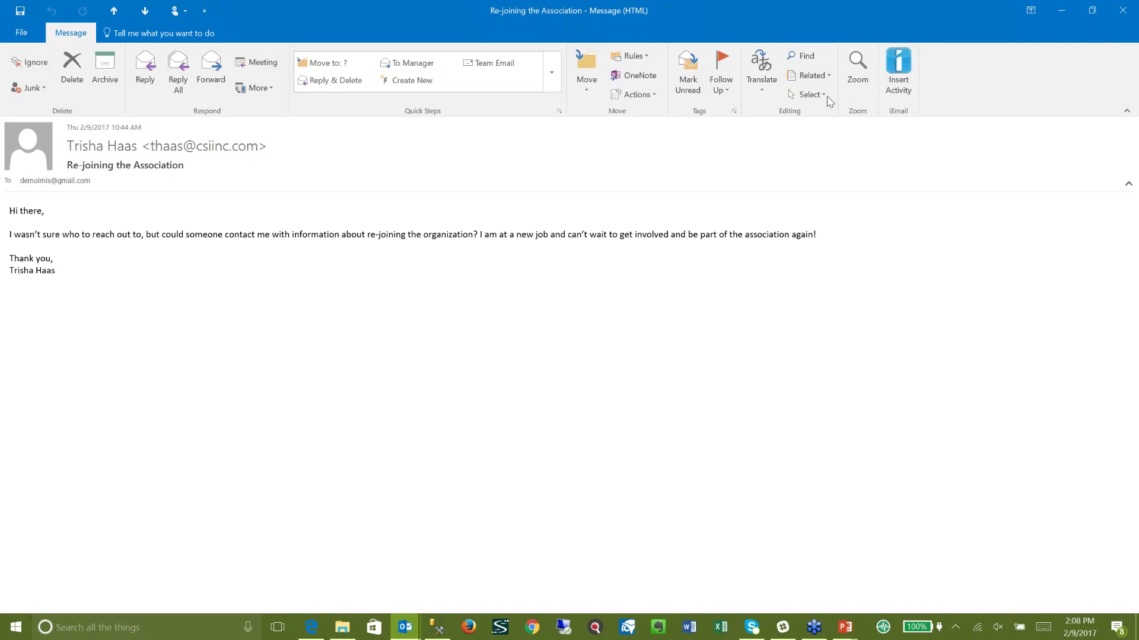
left_click(895, 69)
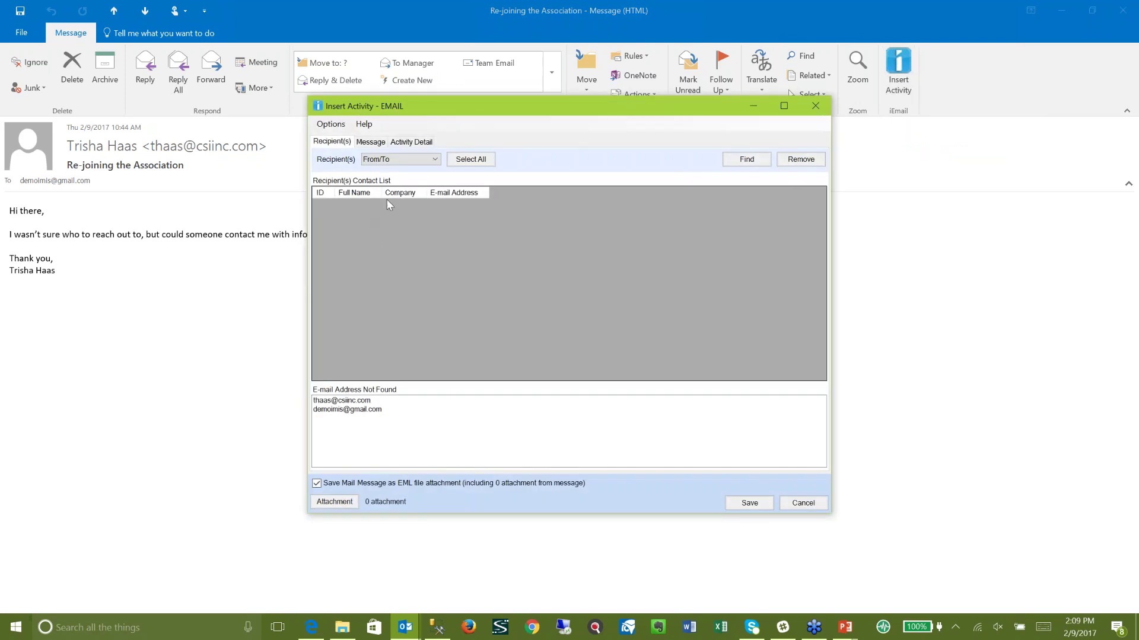
left_click(745, 160)
type("haas")
key("Return")
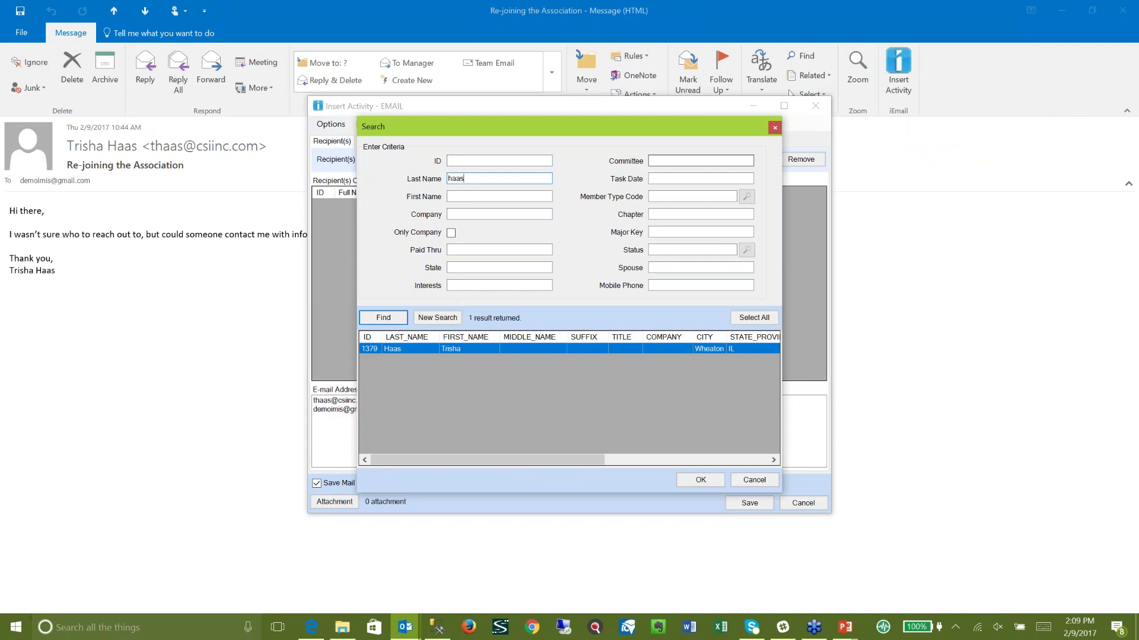
double_click(367, 349)
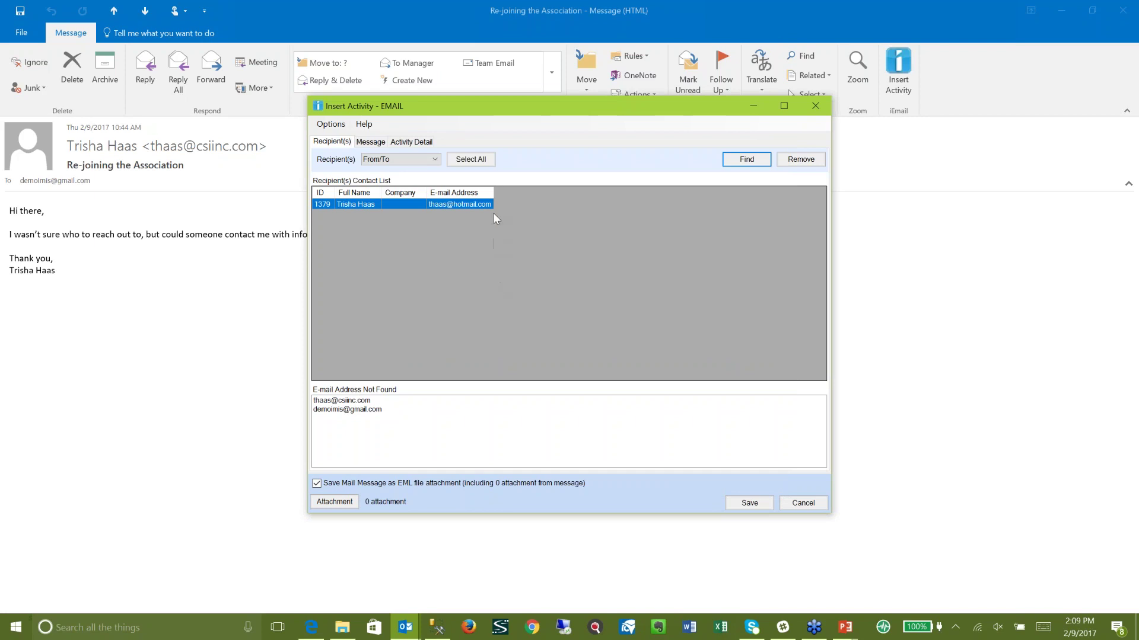
- Set the activity type to EMAIL and the sub-type to OTHER
left_click(408, 144)
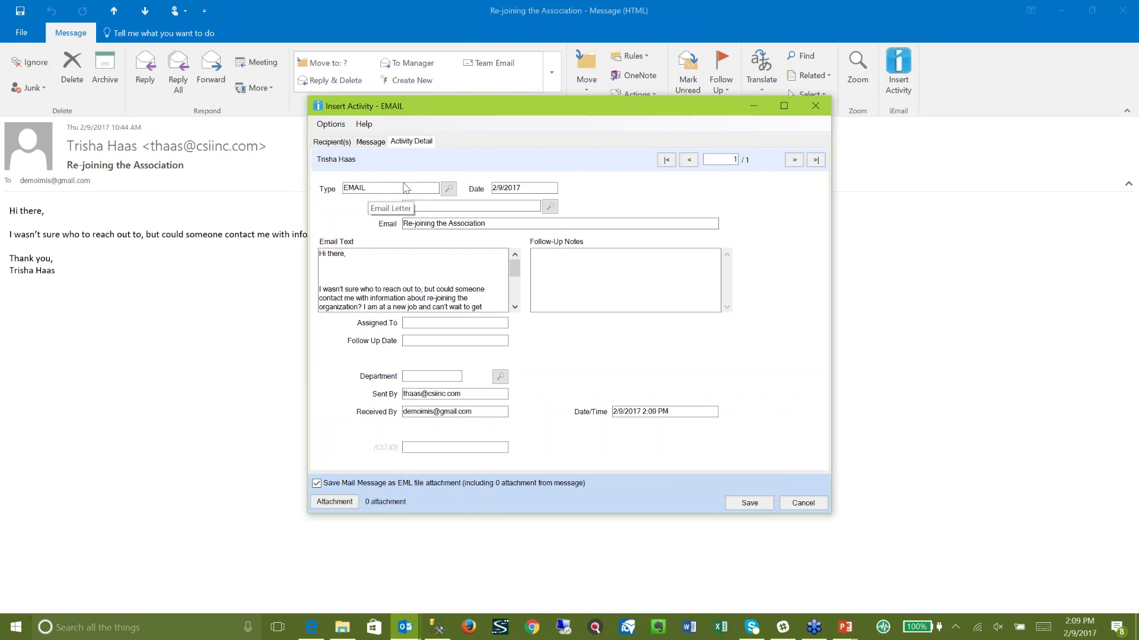
left_click(449, 189)
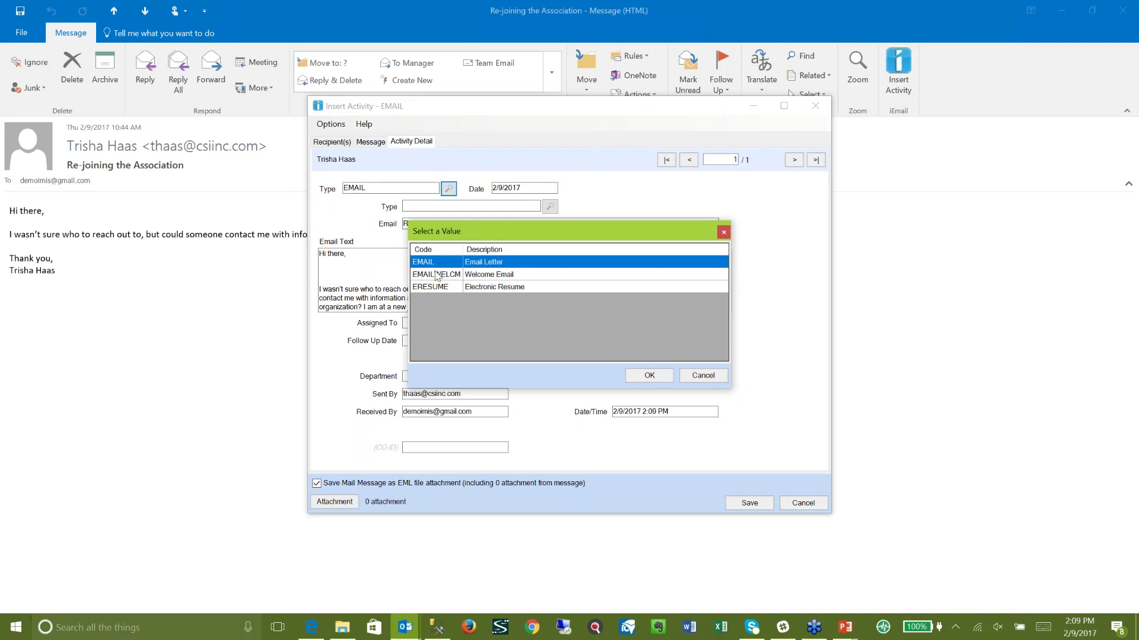
double_click(433, 264)
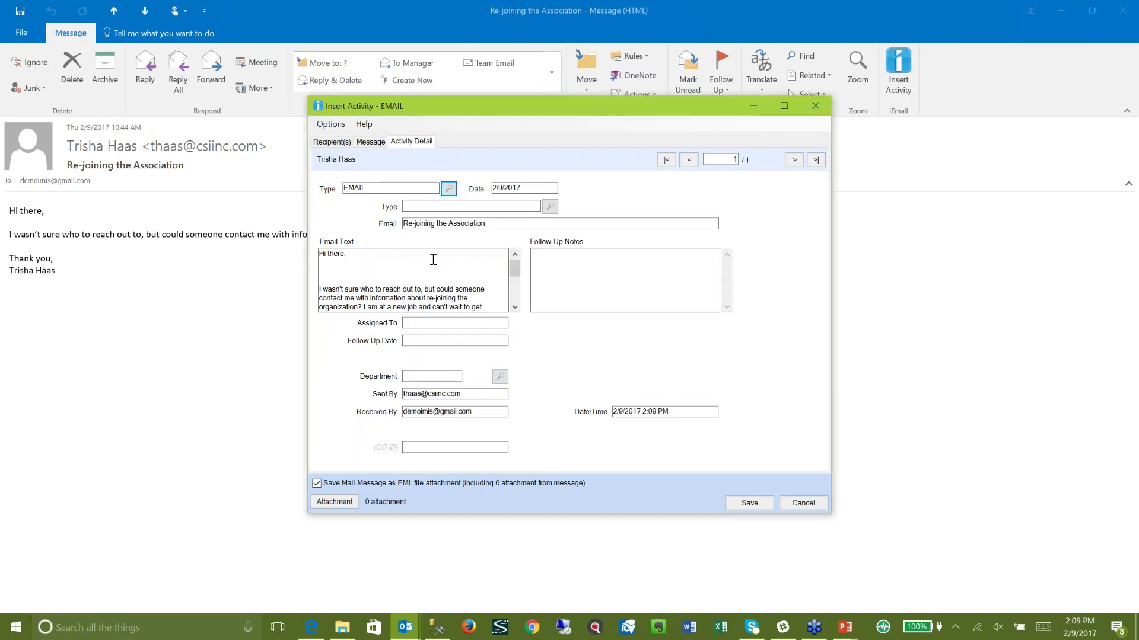
left_click(549, 208)
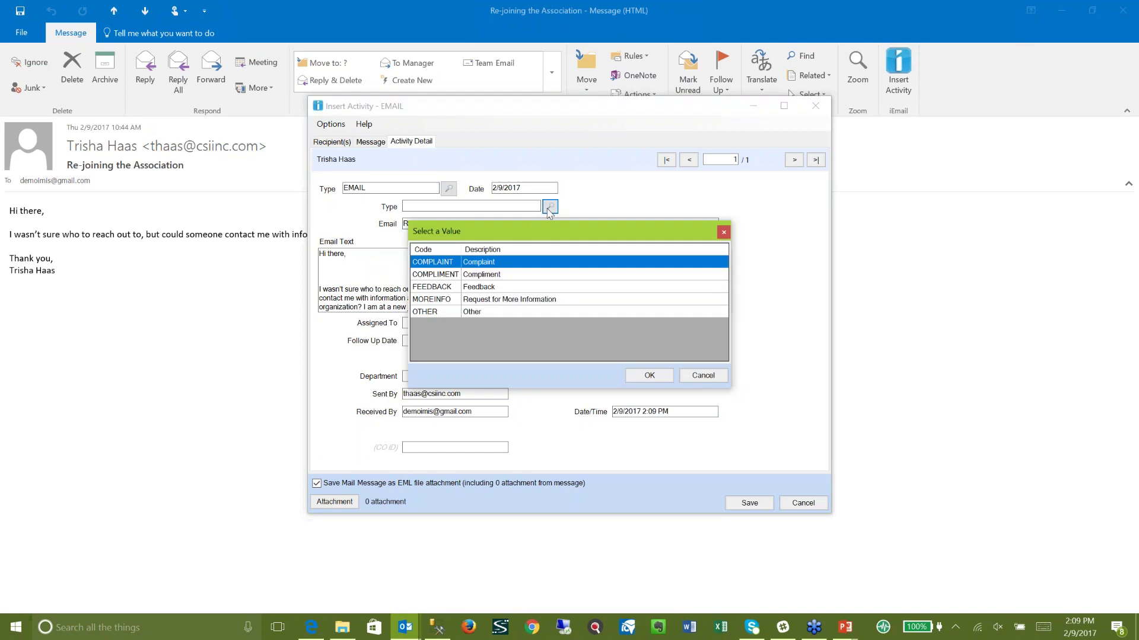
double_click(418, 313)
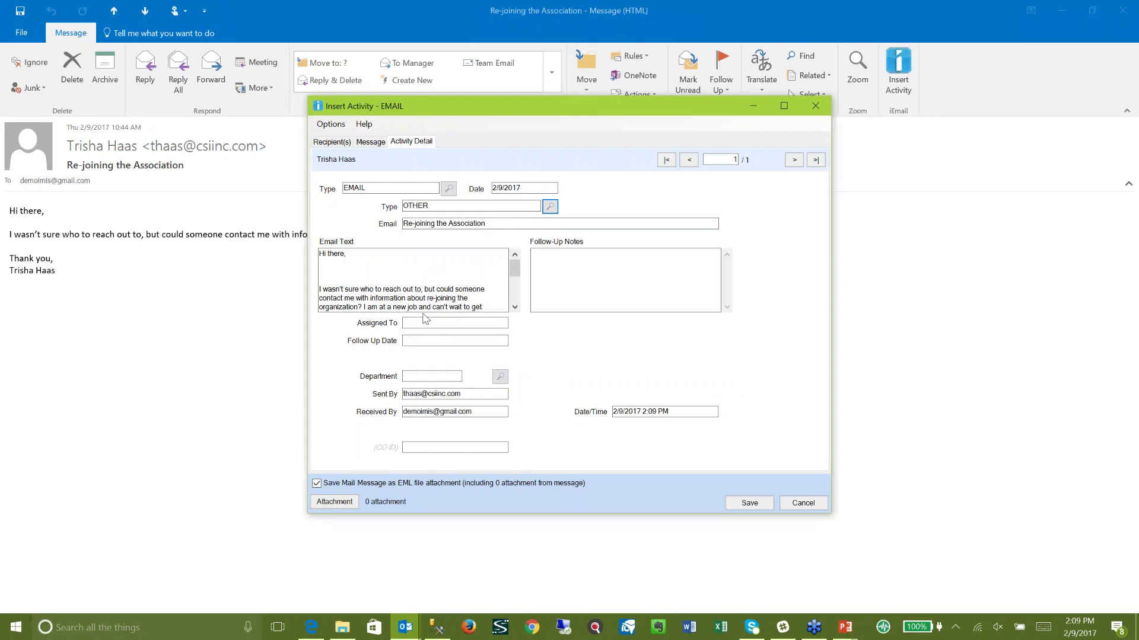
- Add a follow-up note about updating her email address, the assignee and follow-up date 02/09/2017, then save
left_click(616, 265)
type("Doug, make sure you update her email address")
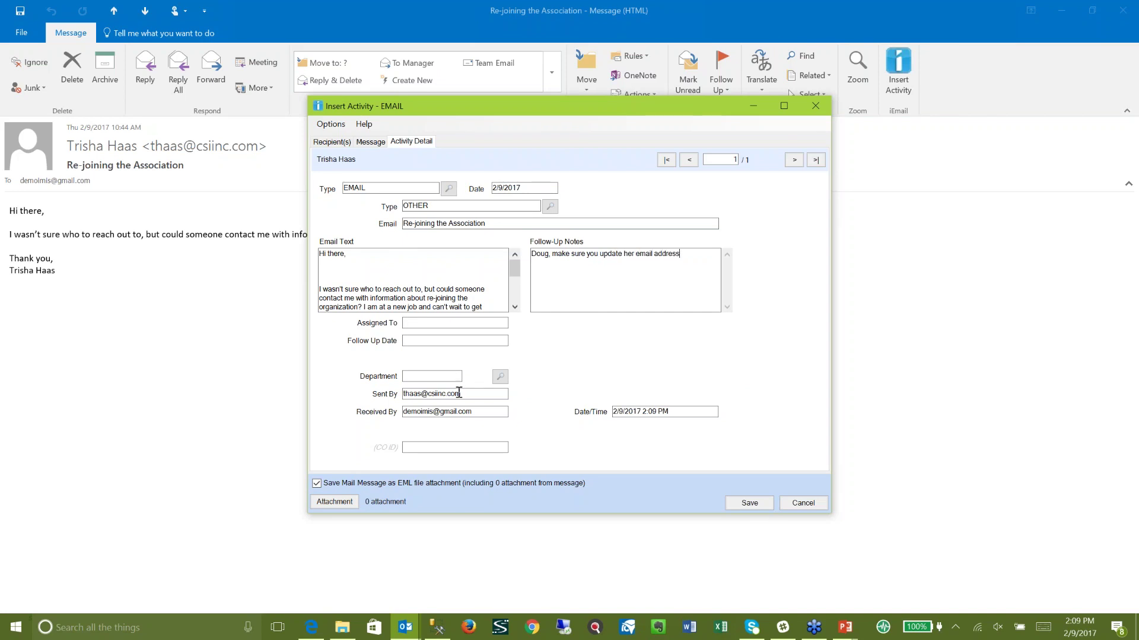
left_click(445, 324)
type("dmon")
type("is")
type("02/")
type("09/2017")
left_click(750, 504)
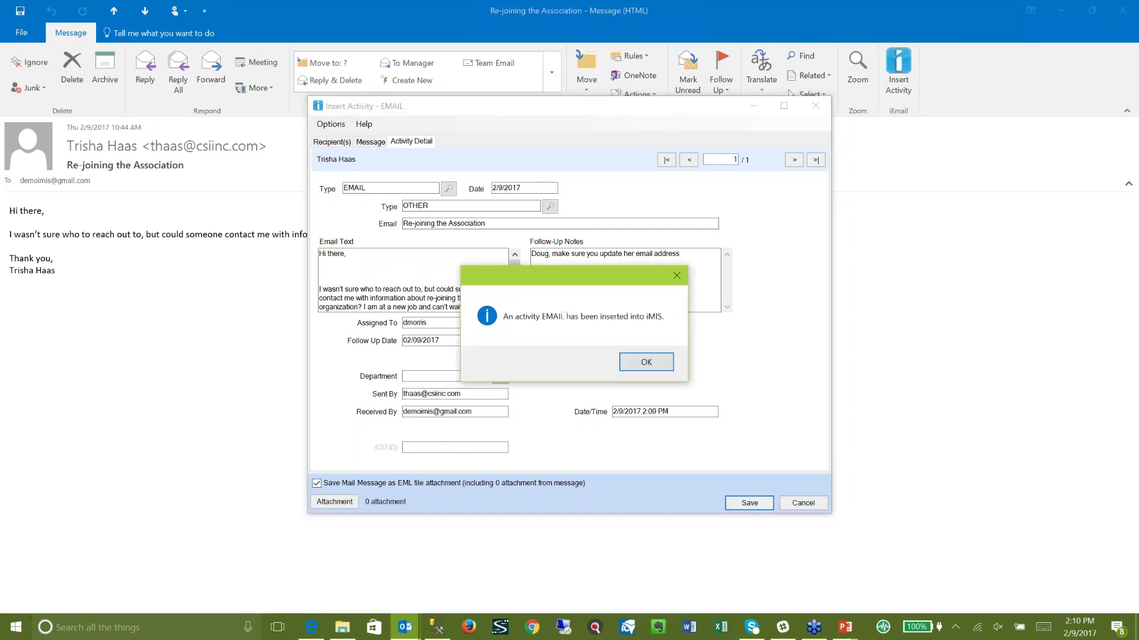
left_click(646, 361)
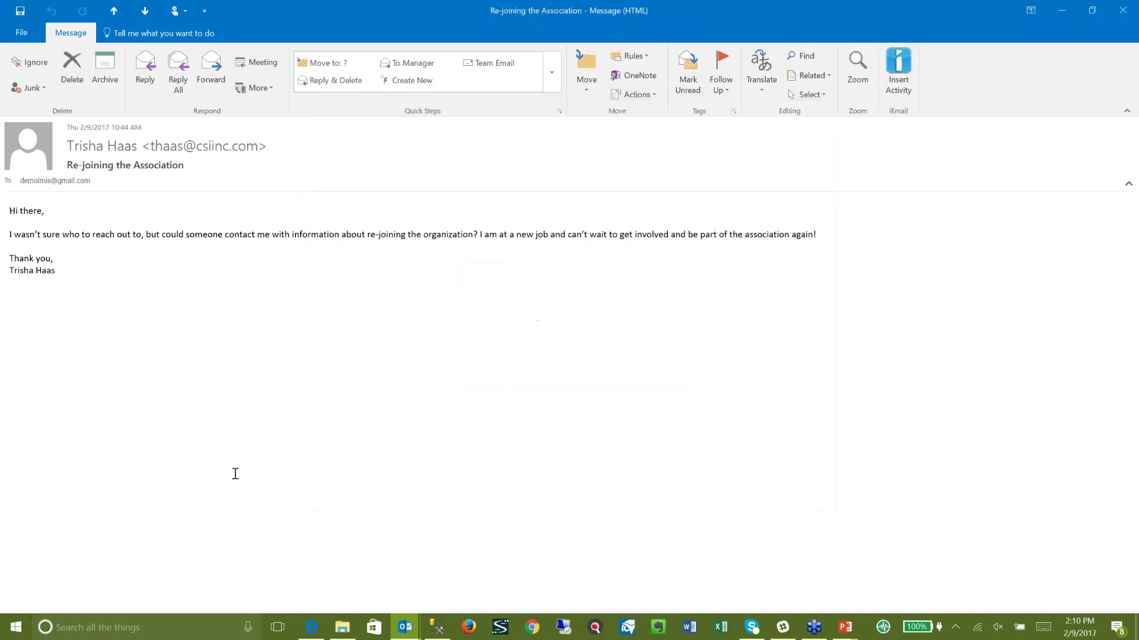
- Launch iMIS Desktop - CSIDEMO from Windows search and log in with the user's logon and password
left_click(116, 628)
type("d")
type("si")
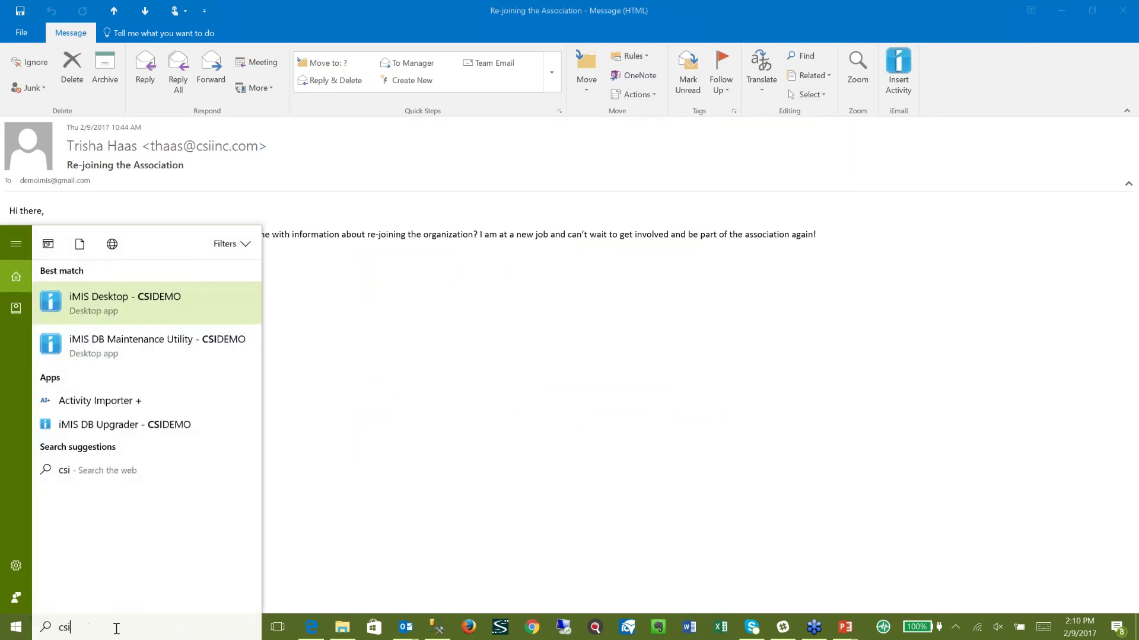
left_click(138, 312)
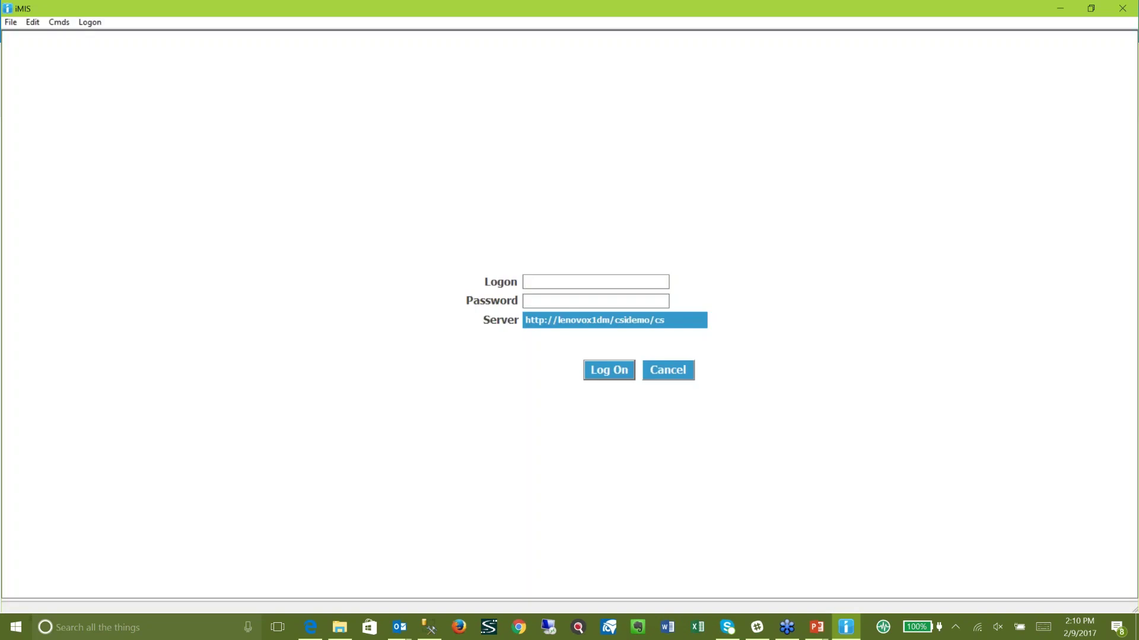
type("DMORRIS")
key("Tab")
type("*******")
key("Return")
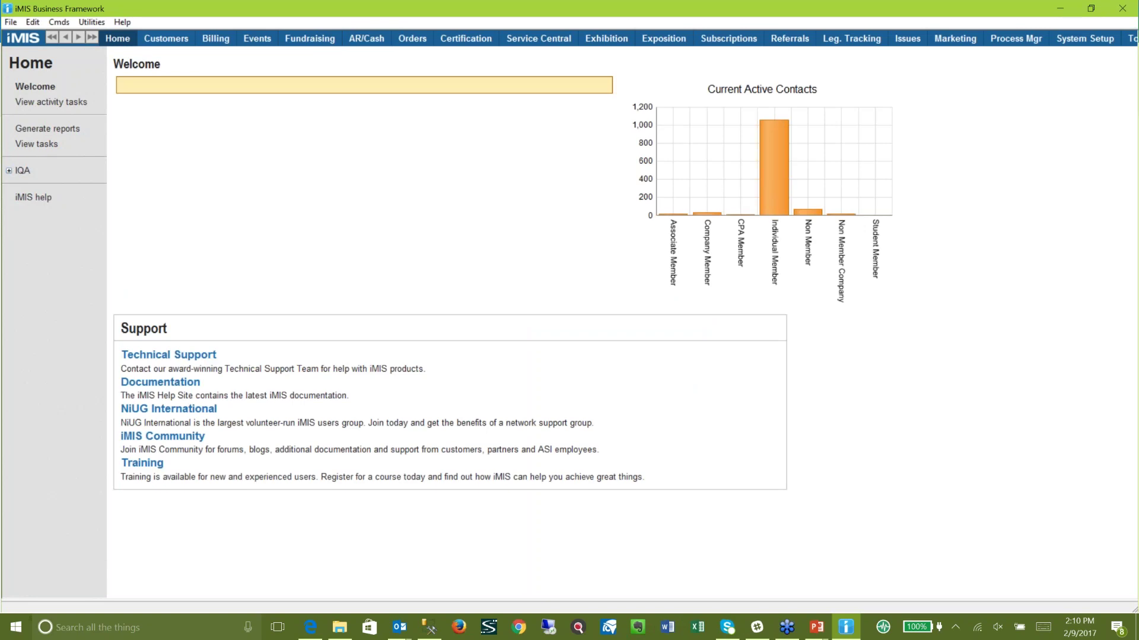
- Review the Re-joining the Association task in today's activity tasks, then go to the Customers record
left_click(24, 107)
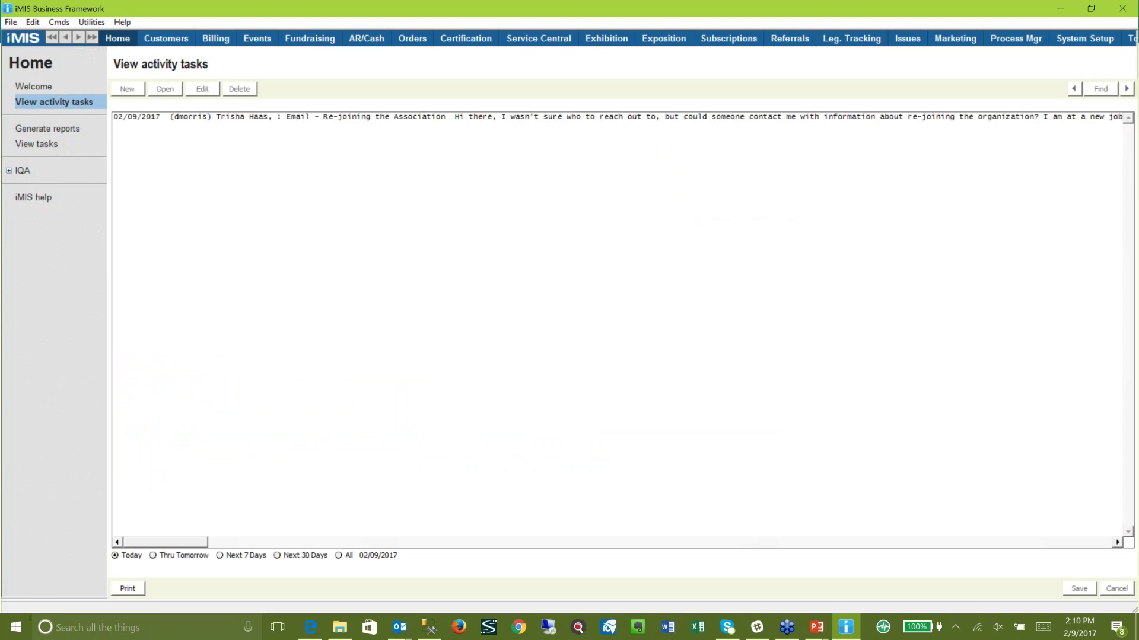
double_click(233, 120)
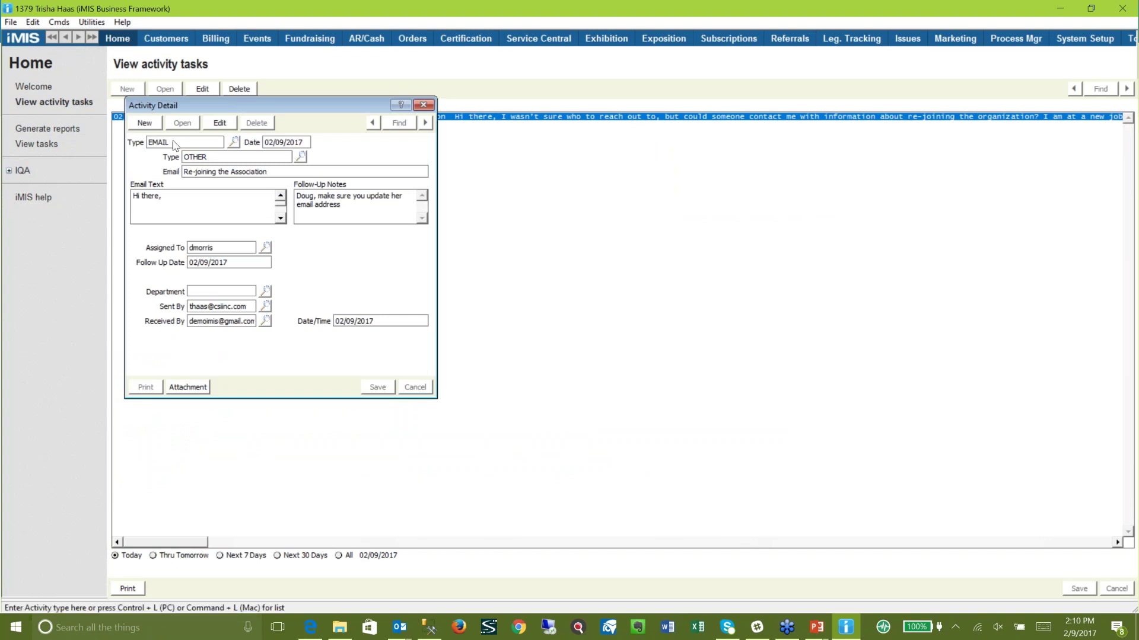
scroll(282, 219, "down", 3)
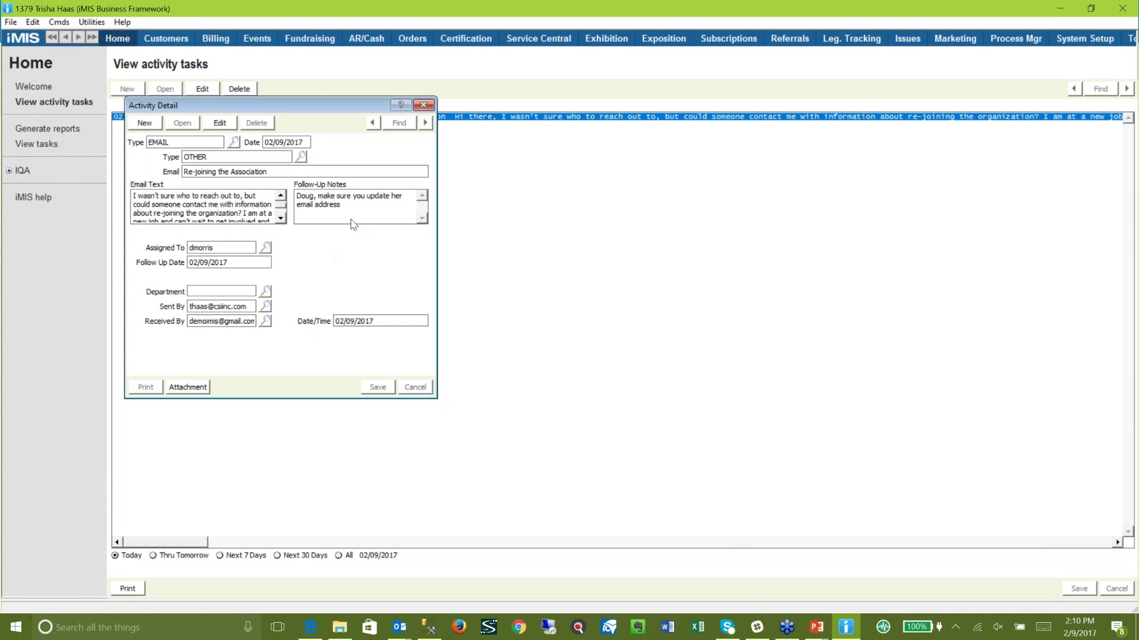
left_click(422, 105)
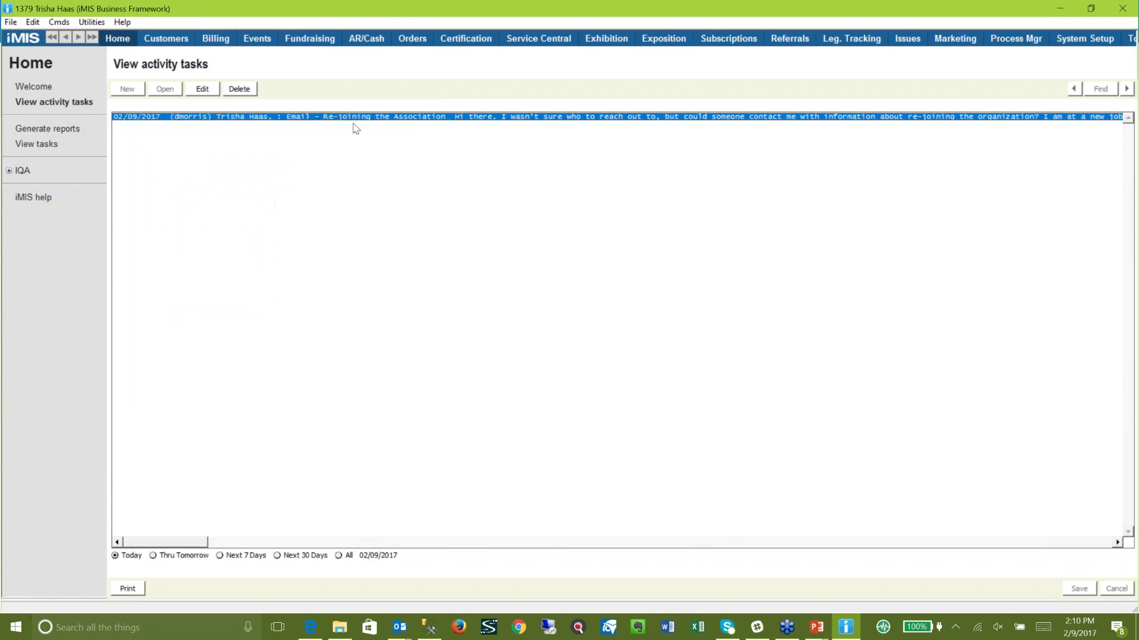
left_click(165, 38)
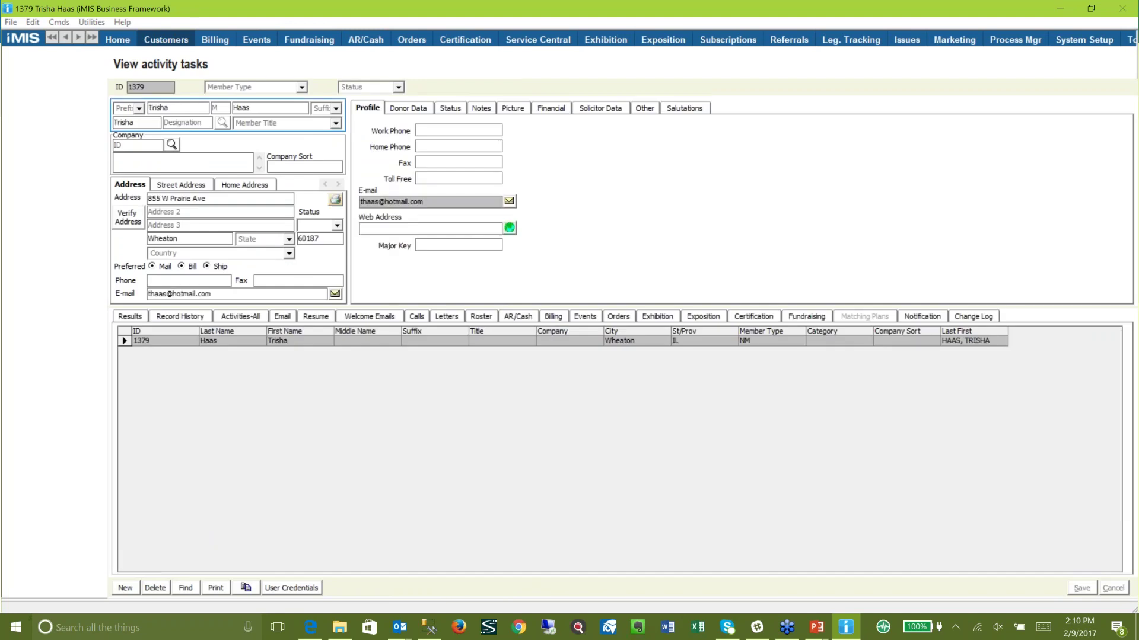
- Change the contact's e-mail address domain to csiinc.com and save the record
left_click_drag(224, 294, 108, 317)
key("Right")
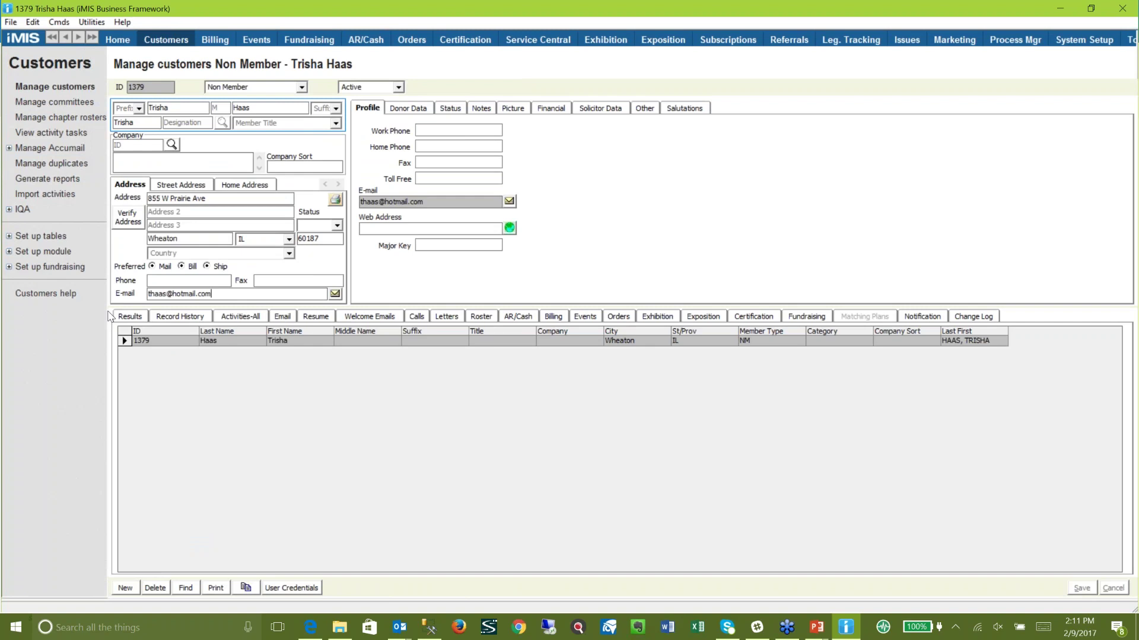
key("BackSpace")
key("BackSpace")
key("BackSpace")
key("BackSpace")
key("BackSpace")
key("BackSpace")
key("BackSpace")
key("BackSpace")
key("BackSpace")
key("BackSpace")
key("BackSpace")
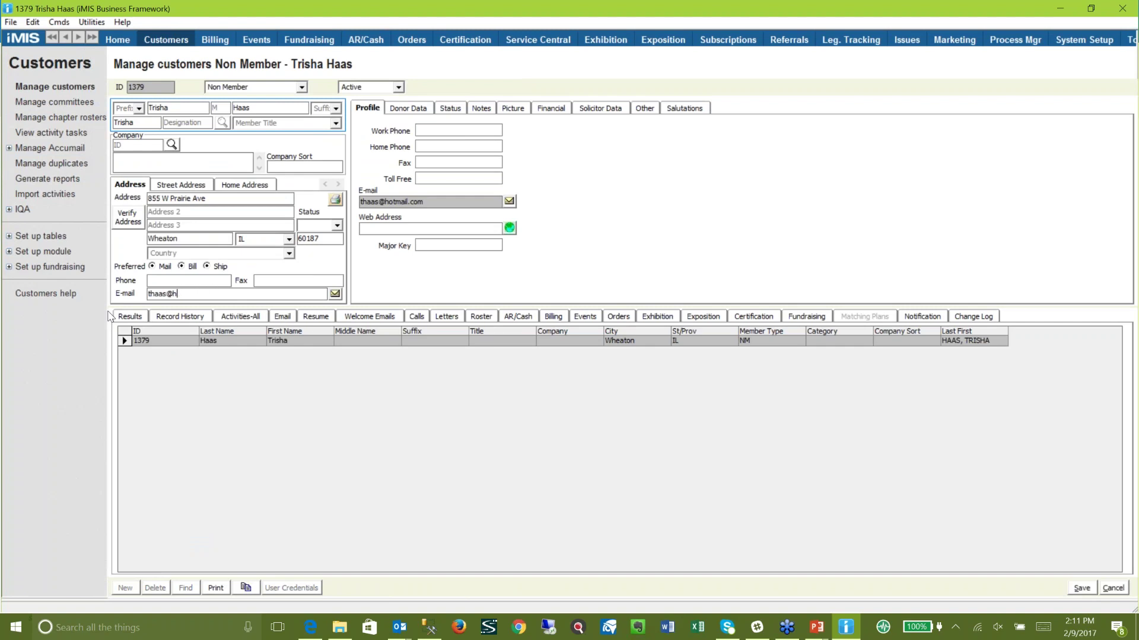
type("csiinc.com")
left_click(1081, 588)
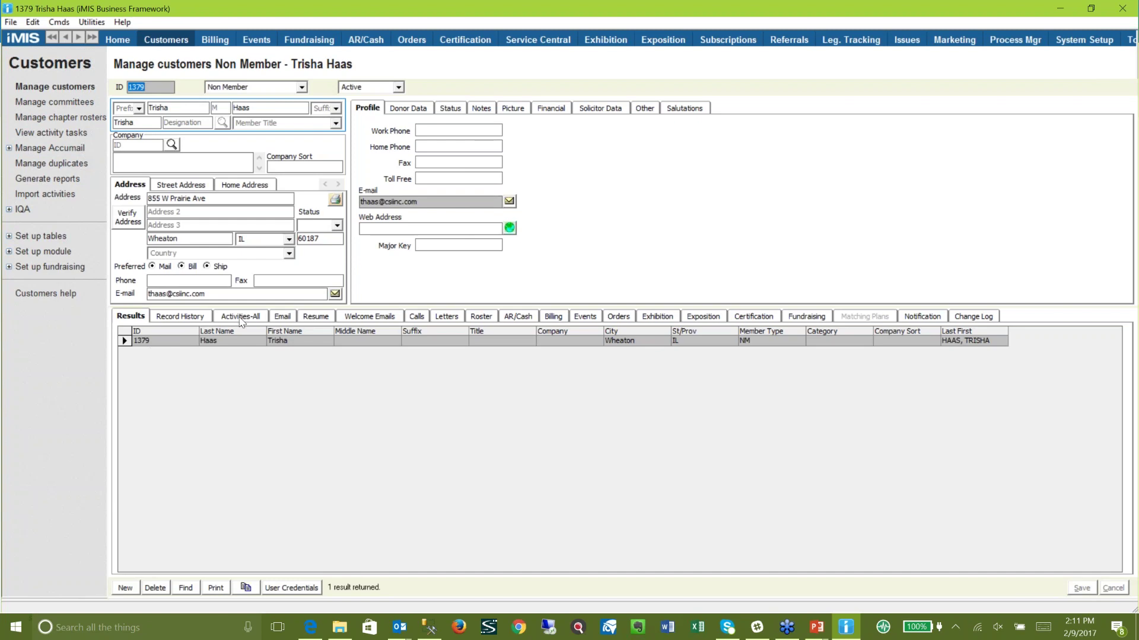
- Open the email activity's saved attachment, Re-joining the Association.EML
left_click(282, 316)
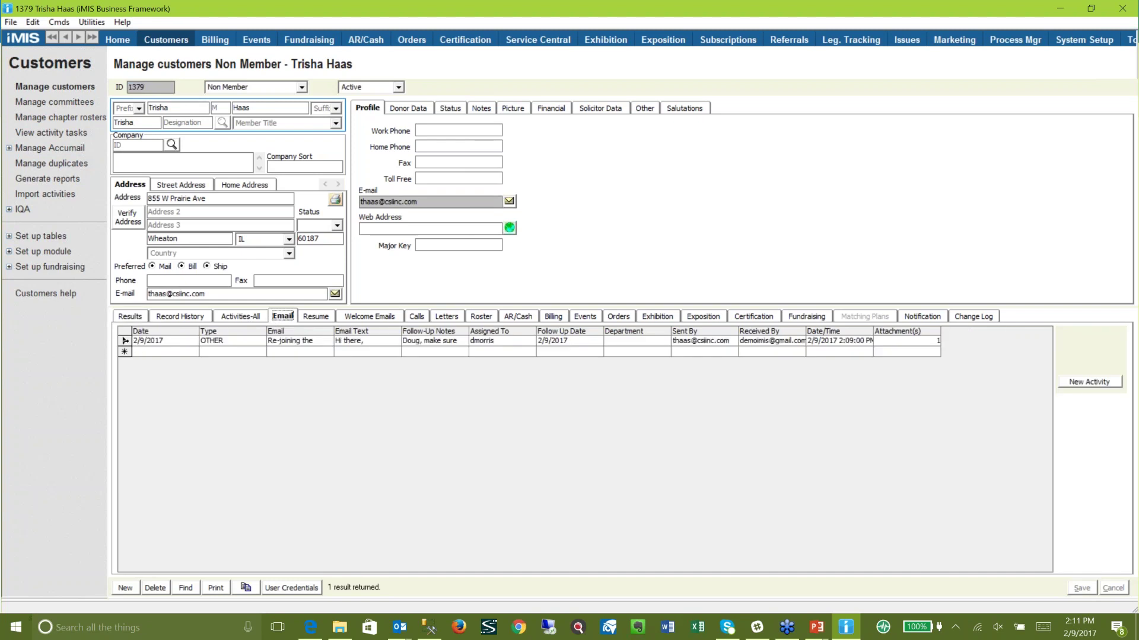
double_click(127, 343)
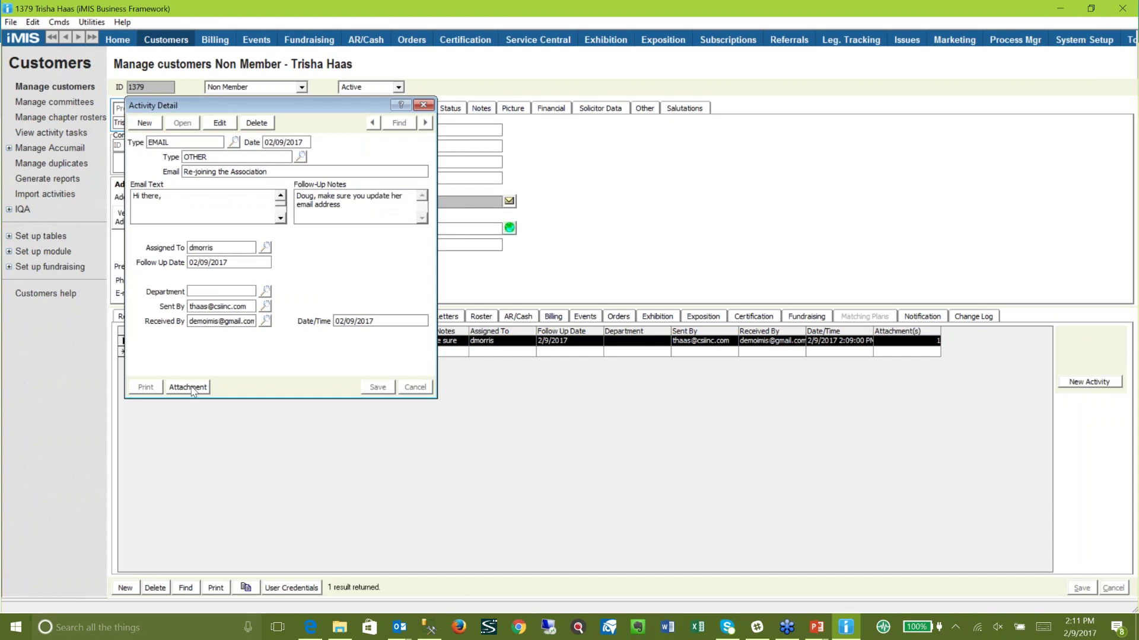
left_click(188, 387)
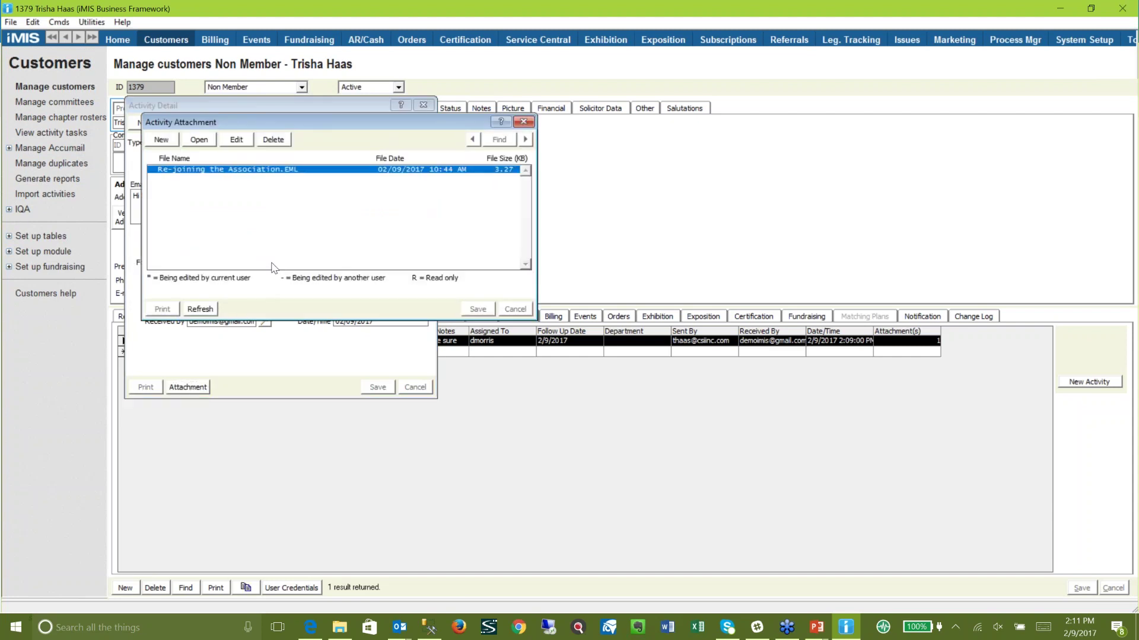
left_click(199, 140)
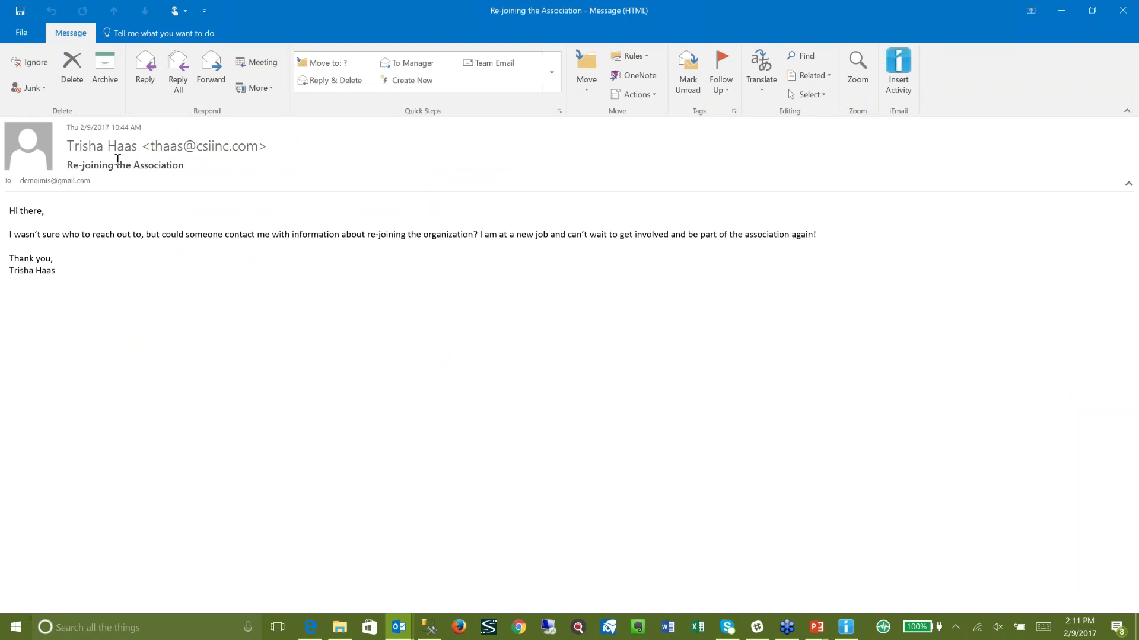
- Reply to the email, telling the contact by name that everything was taken care of
left_click(145, 71)
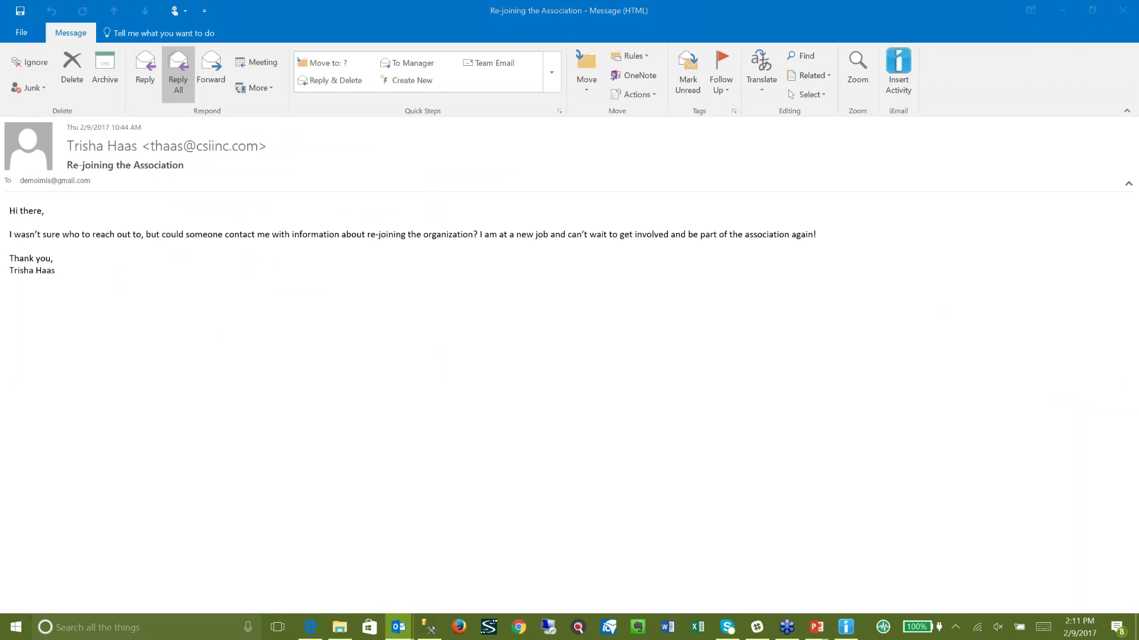
type("Trisha we ")
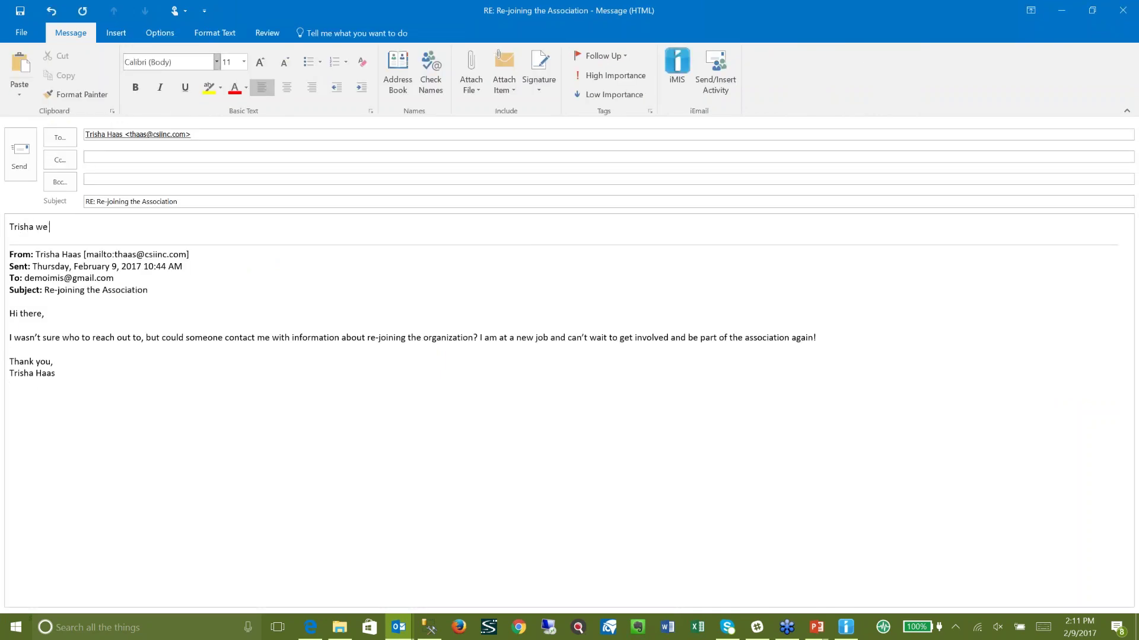
type("took care of everything!")
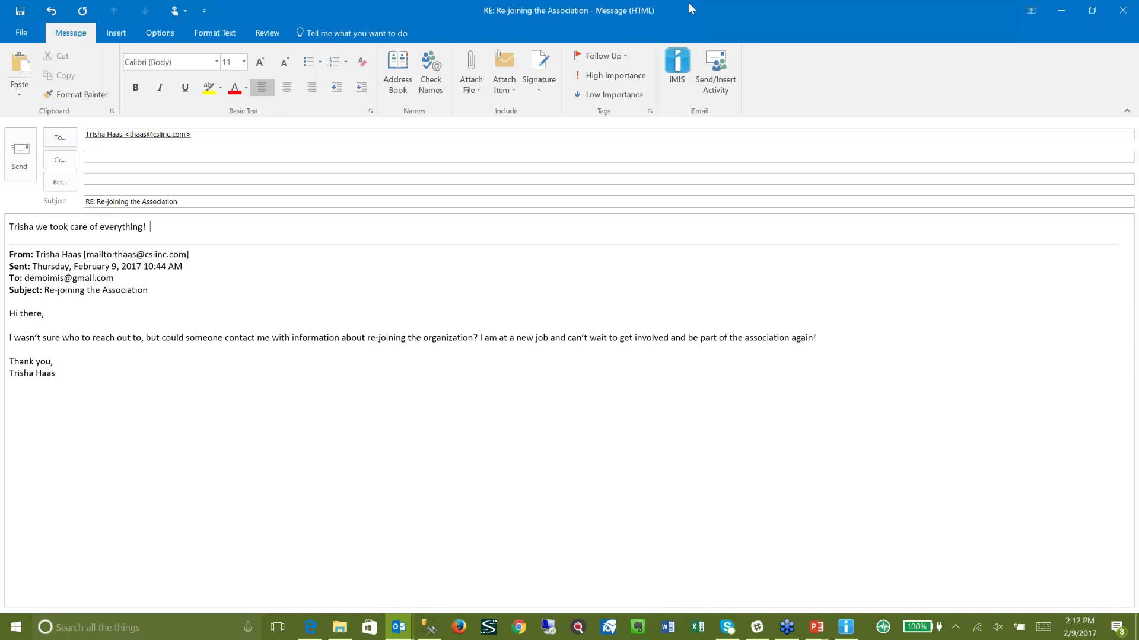
- Send the reply with iMIS logging and set the activity type to EMAILWELCM
left_click(725, 83)
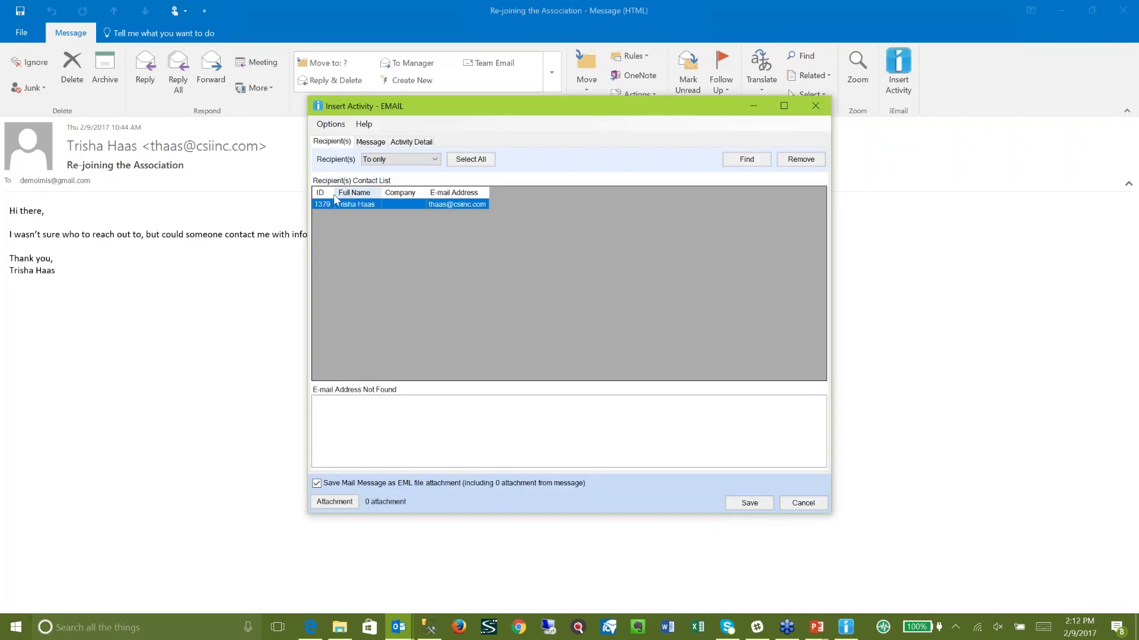
left_click(367, 143)
left_click(396, 143)
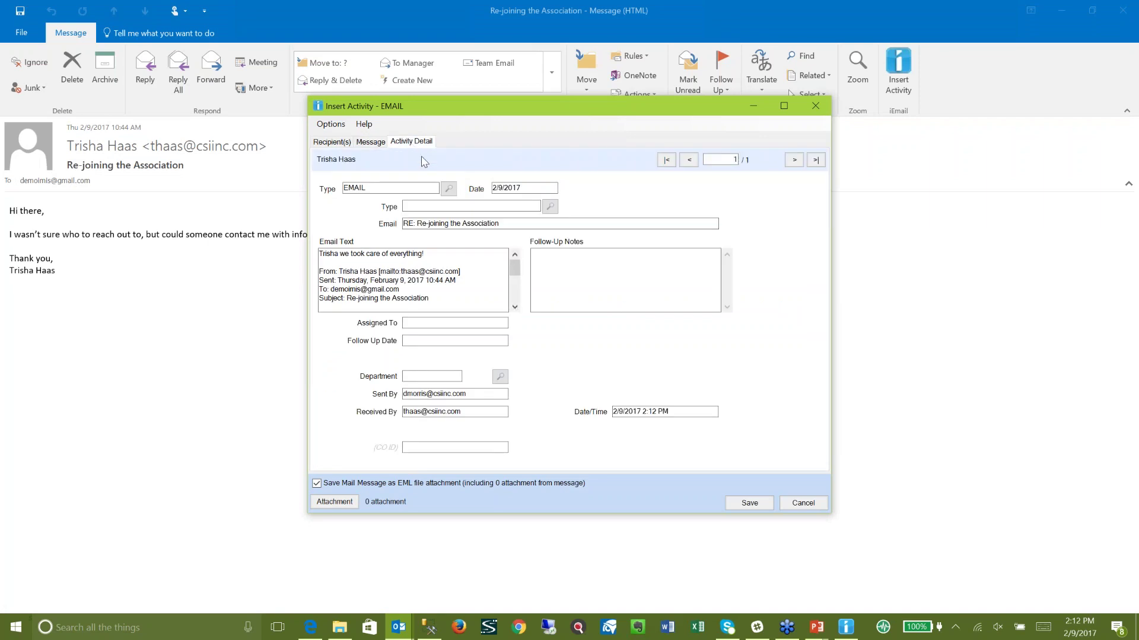
left_click(449, 189)
double_click(431, 276)
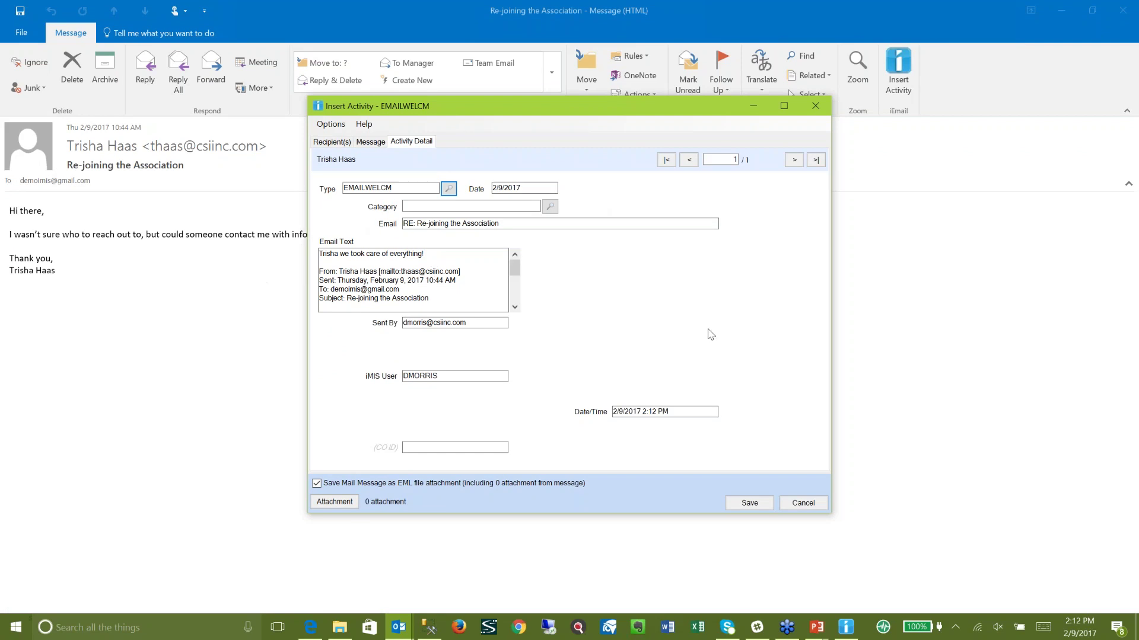
- Set the category to WELCOMEBACK and save the activity into iMIS
left_click(550, 206)
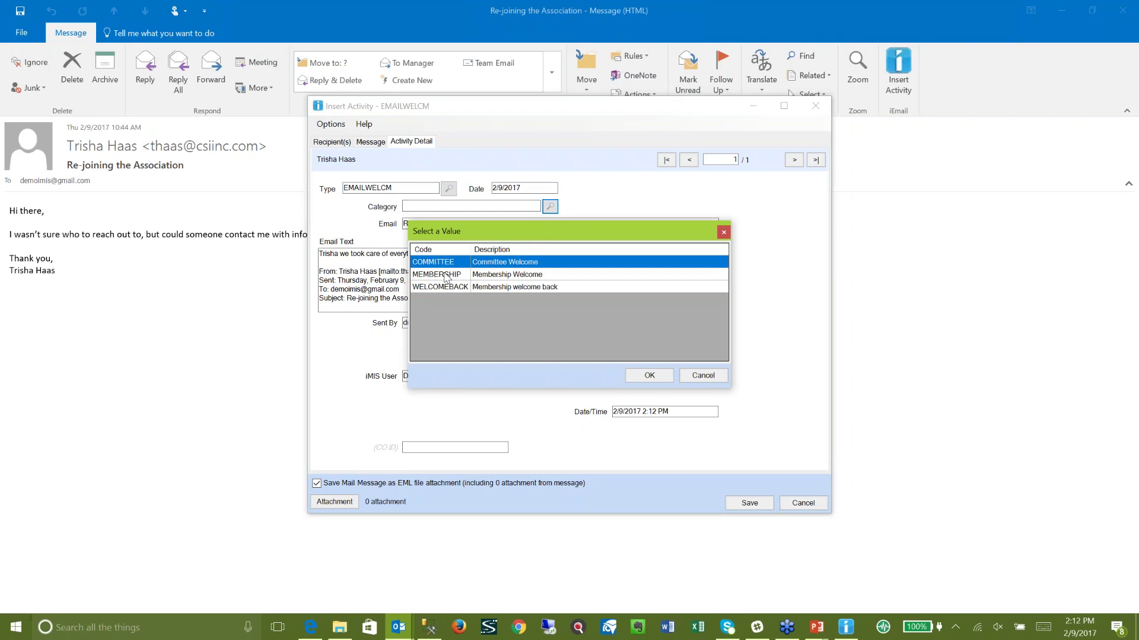
double_click(440, 287)
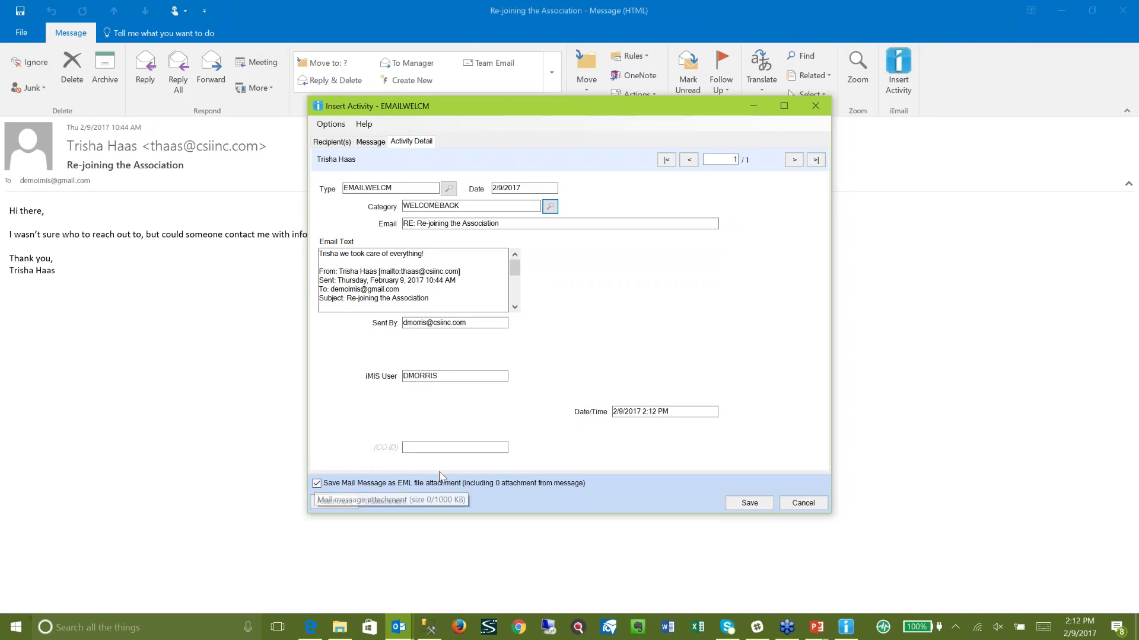
left_click(742, 501)
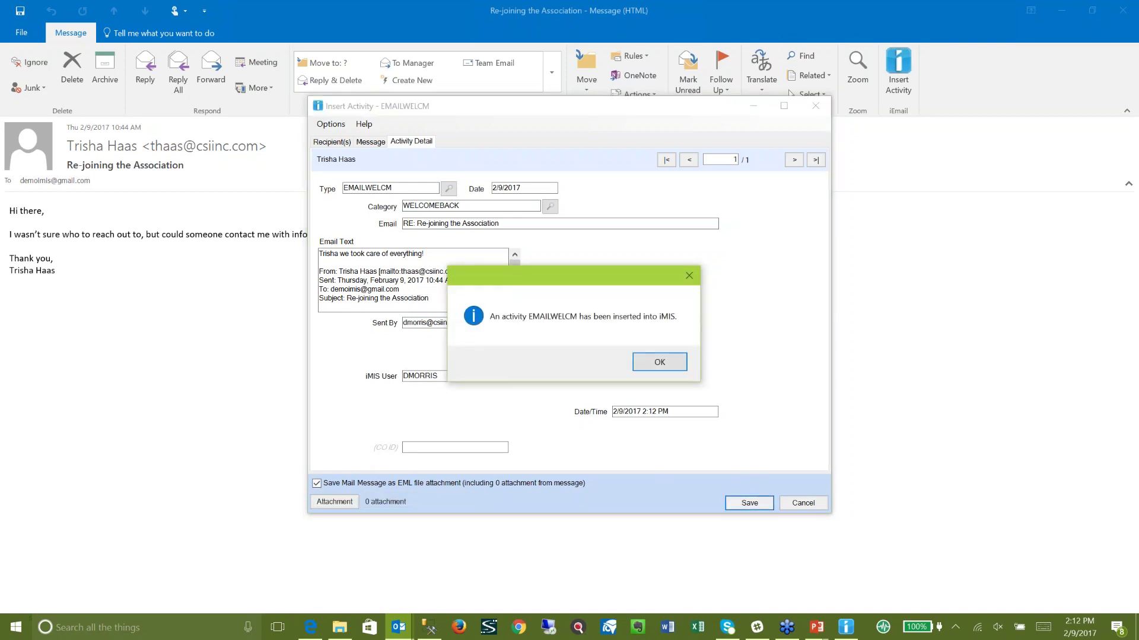
left_click(654, 368)
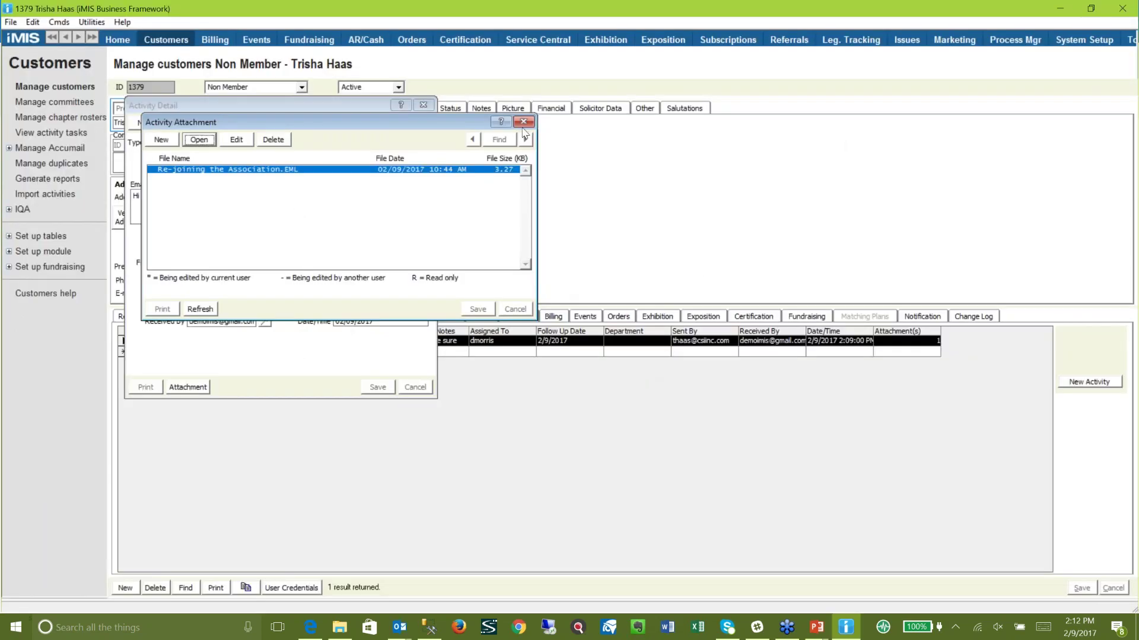
- Close the open dialogs, list the Activities-All tab, and review the EMAILWELCM activity's details
left_click(523, 122)
left_click(423, 105)
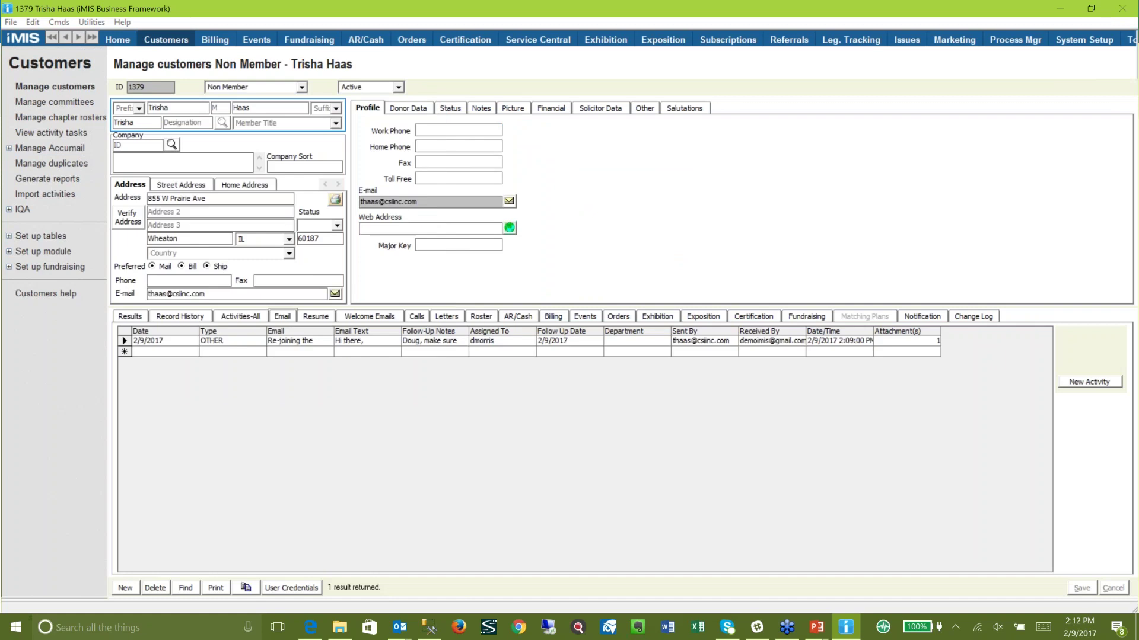
left_click(230, 318)
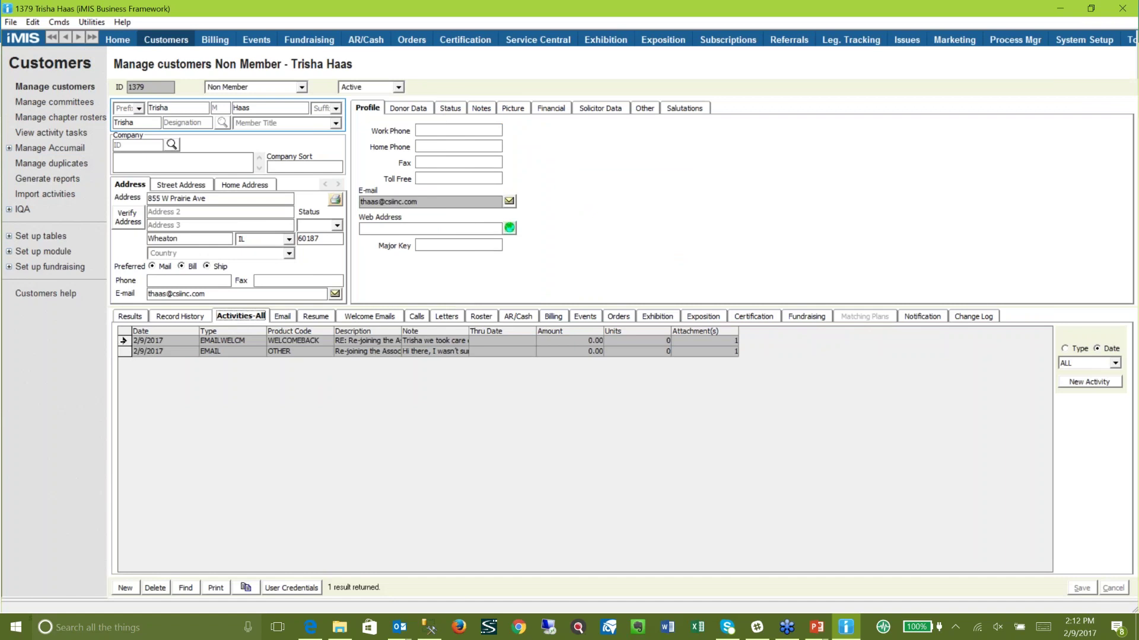
double_click(134, 344)
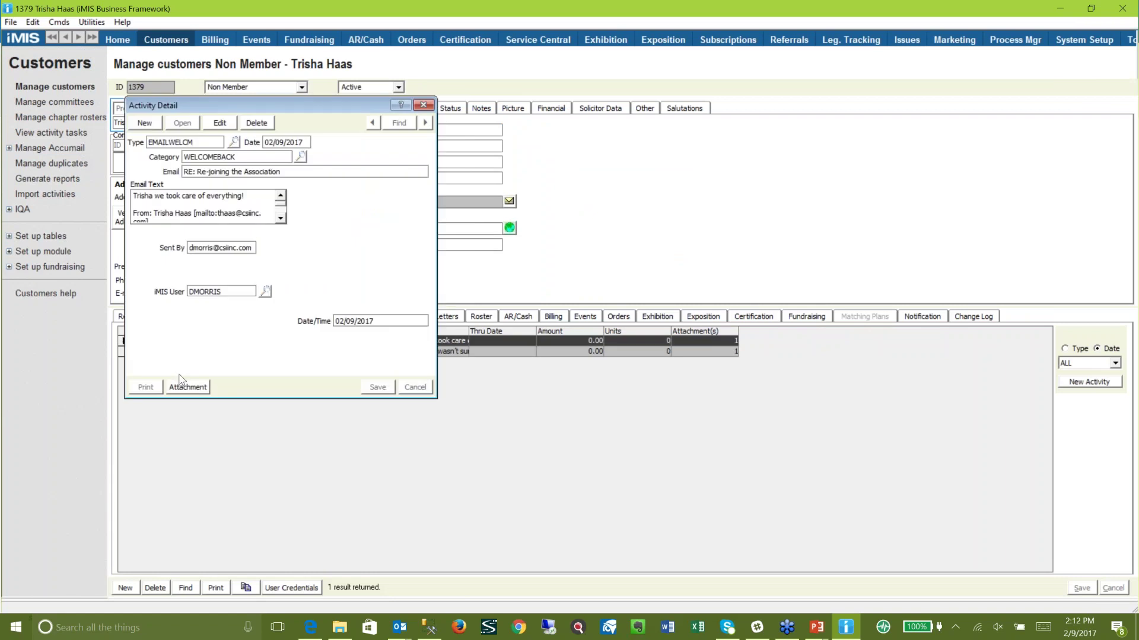
left_click(280, 219)
left_click(280, 219)
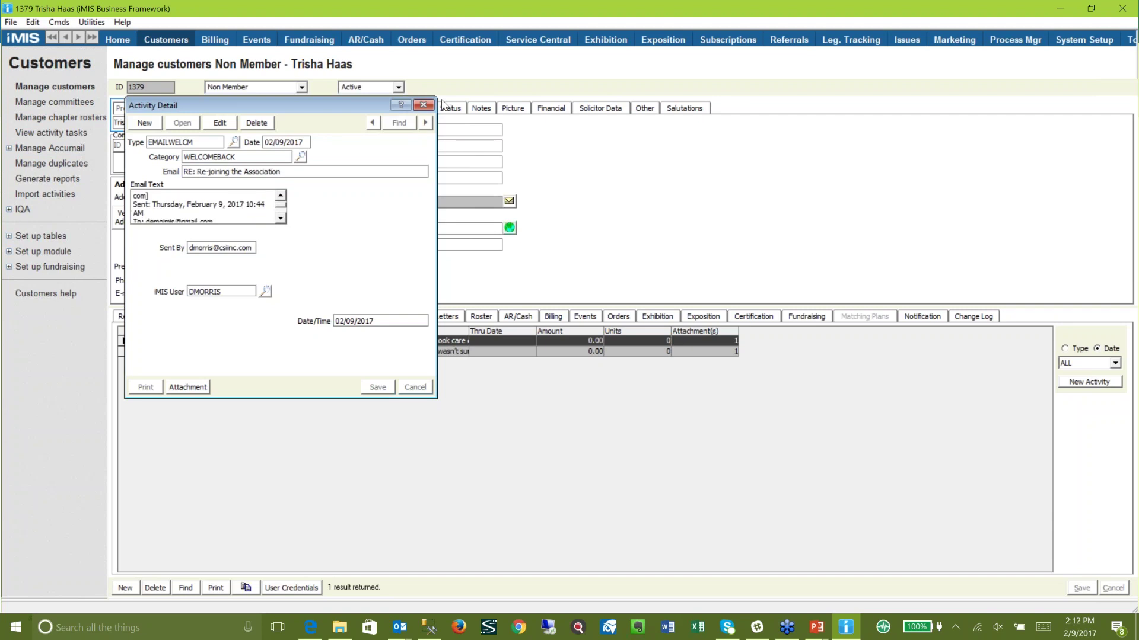
left_click(421, 105)
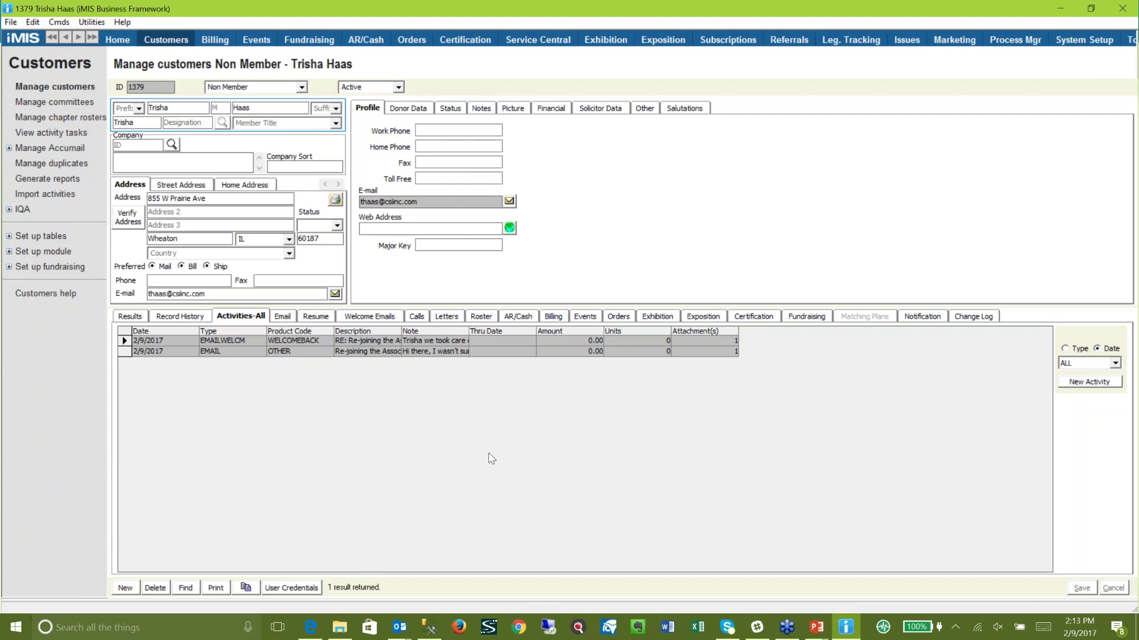
- Open the Application for employment email and view its attached résumé .docx in Word, then close it
key("alt+Tab")
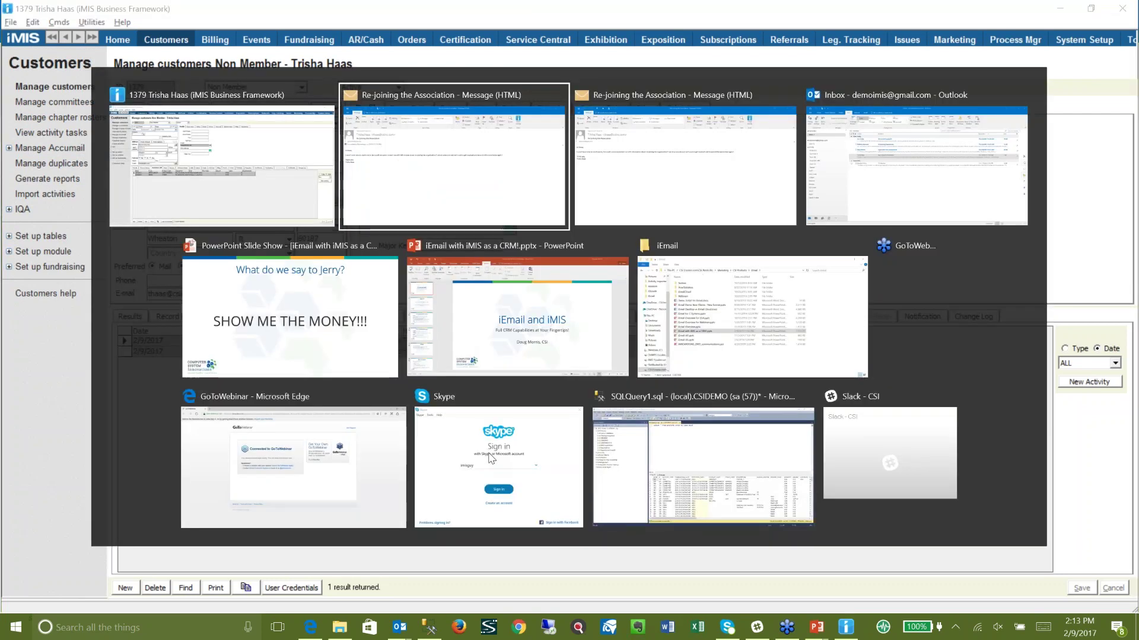
key("alt+Tab")
key("alt+Tab")
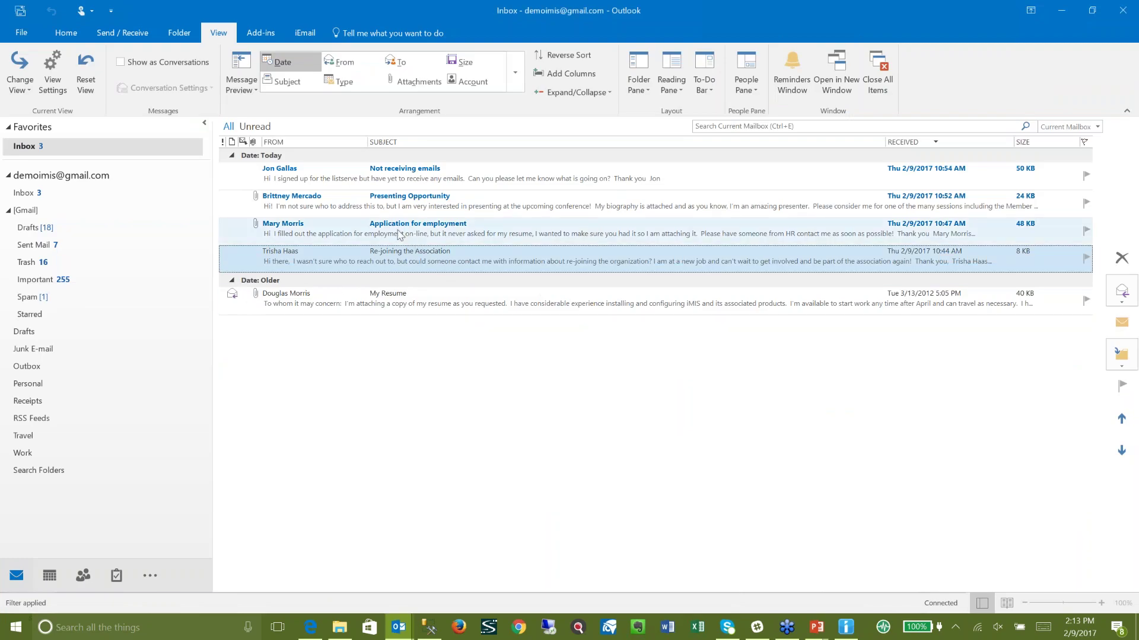
double_click(399, 235)
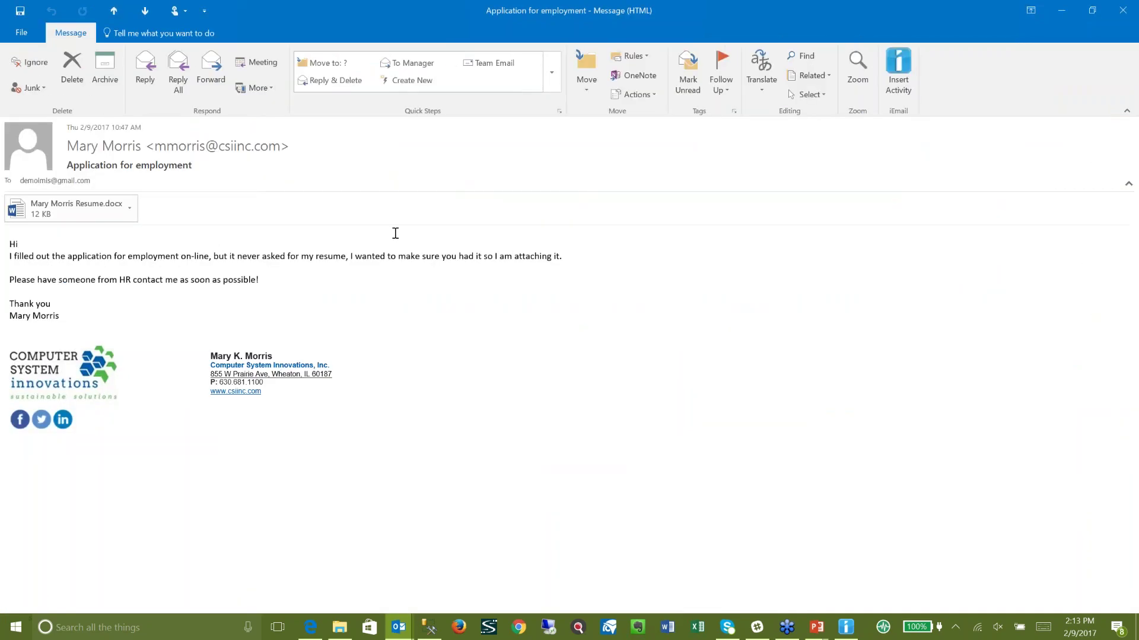
left_click(132, 211)
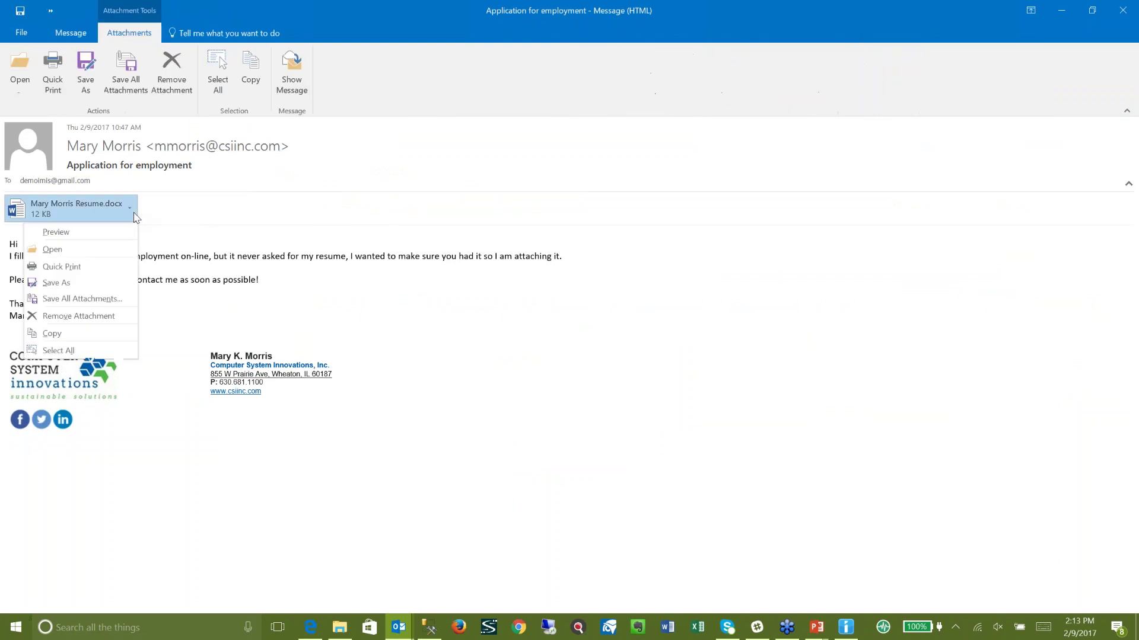
left_click(89, 249)
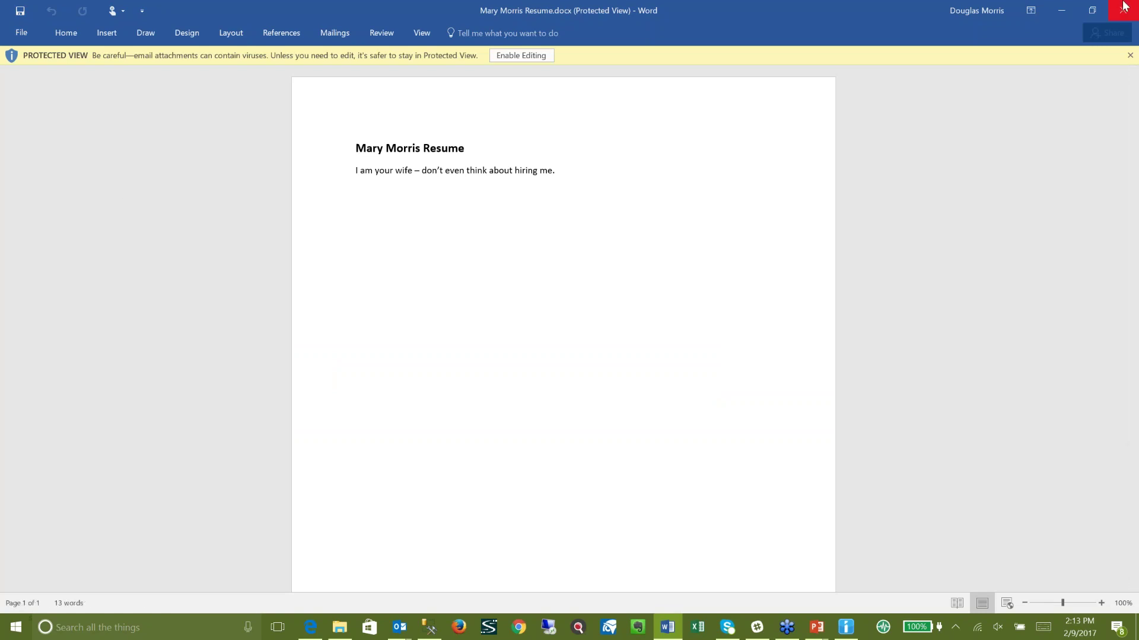
left_click(1123, 6)
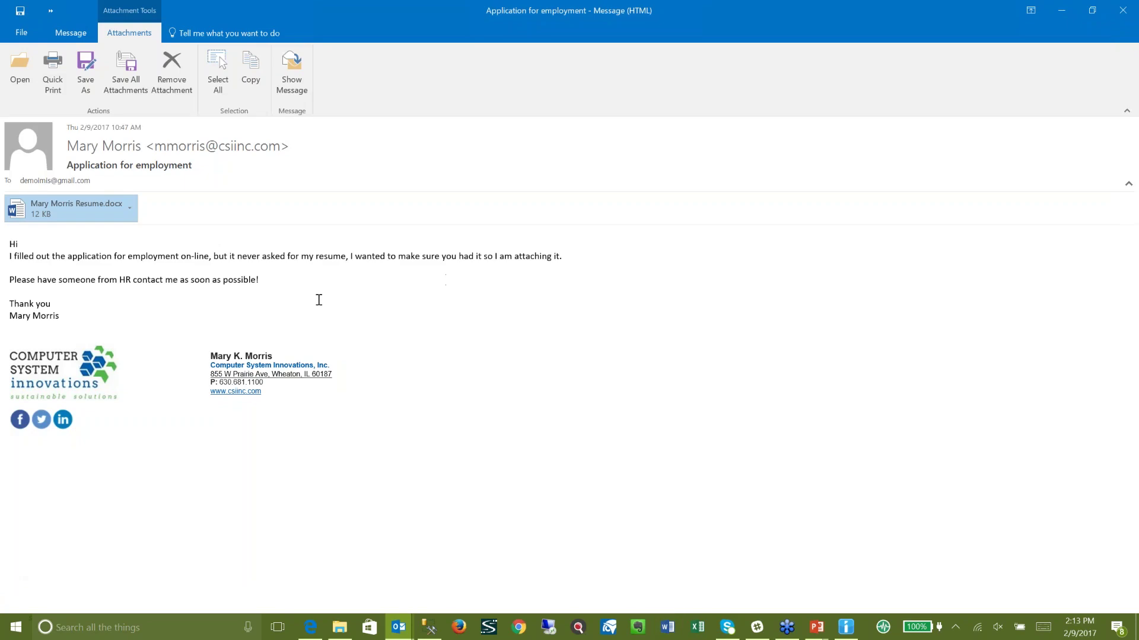
left_click(72, 42)
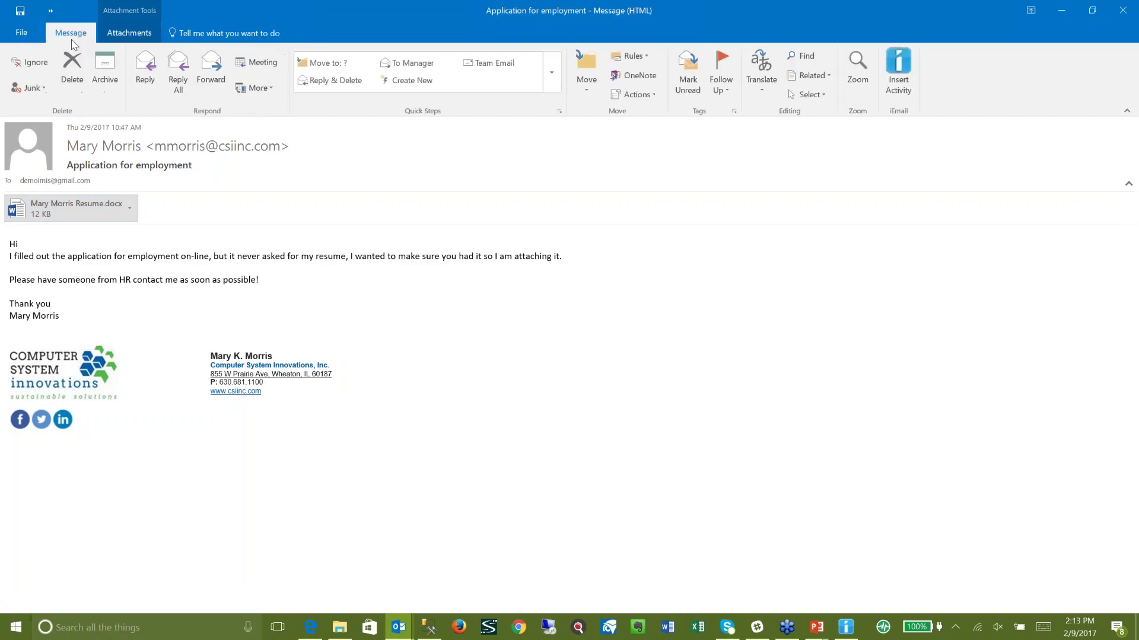
- Start an iEmail activity for the email and set its type to ERESUME
left_click(912, 76)
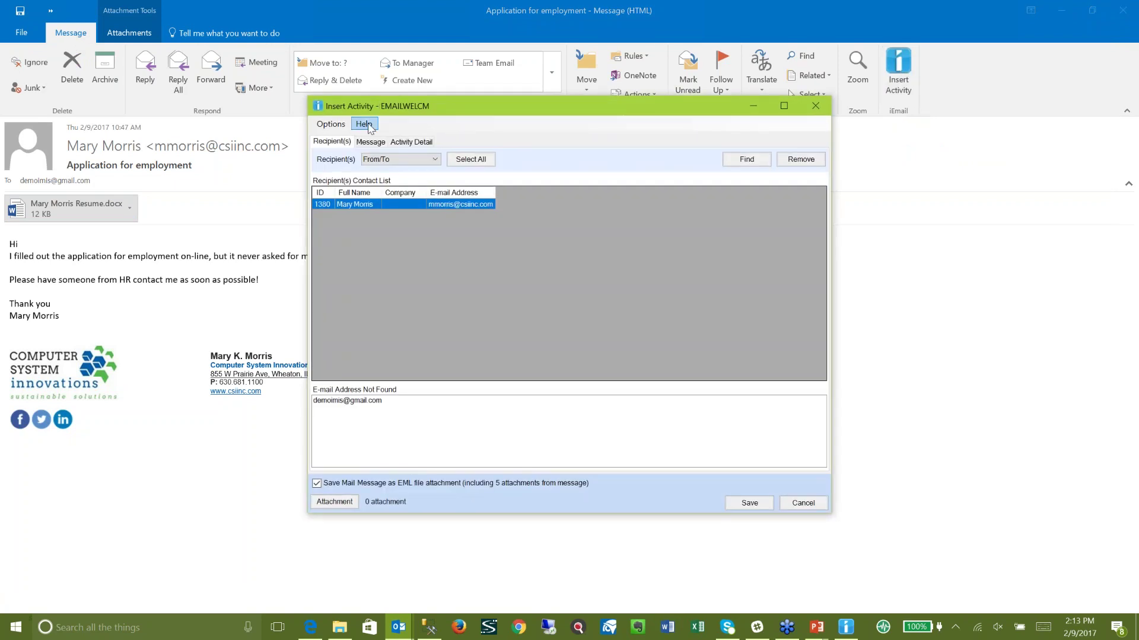
left_click(411, 143)
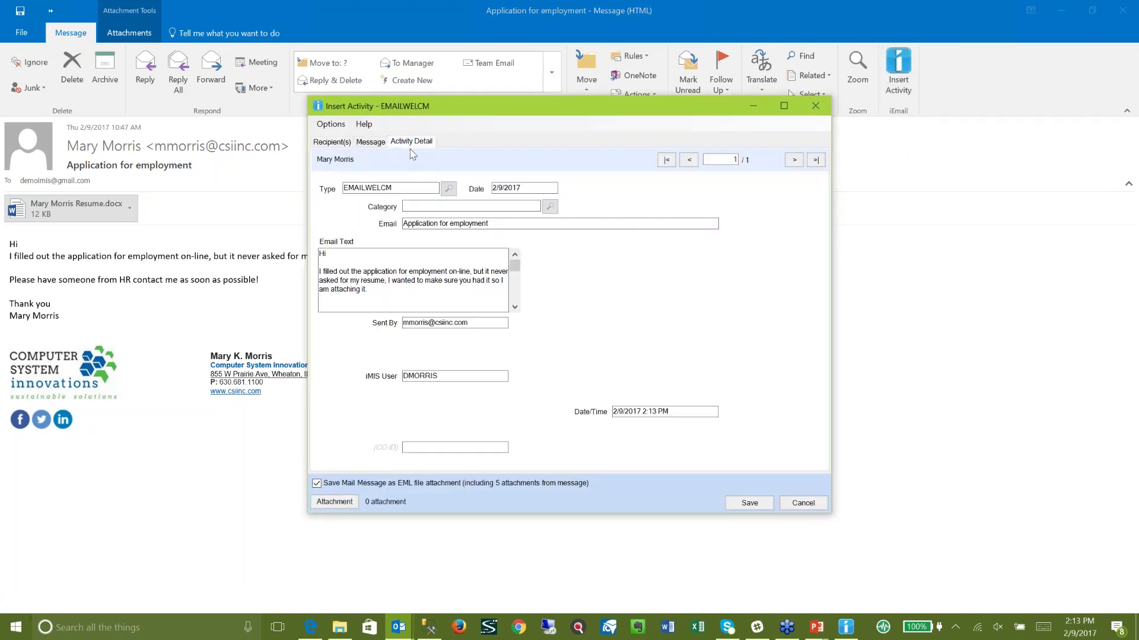
left_click(449, 188)
double_click(433, 288)
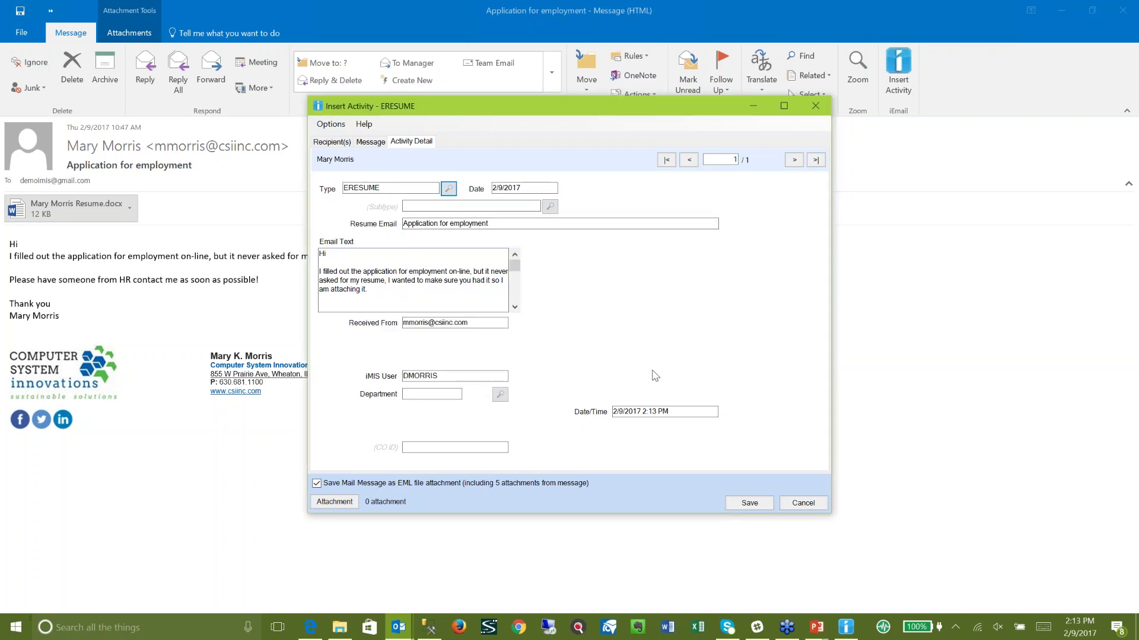
- Set the department to MARKETING, save the activity, and switch back to iMIS
left_click(500, 396)
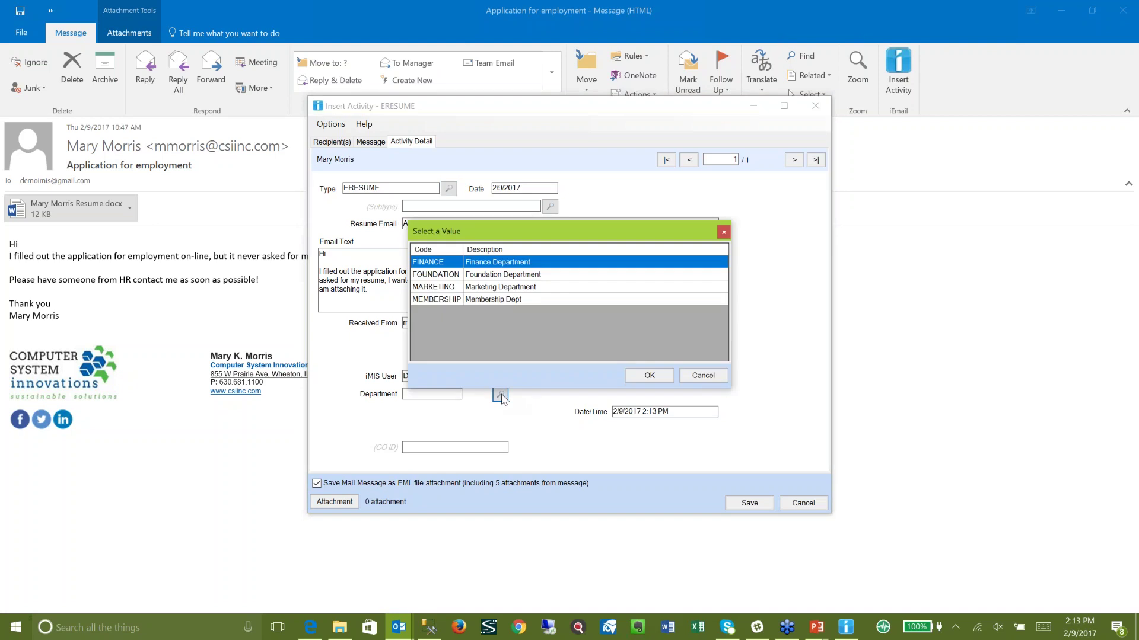
left_click(441, 290)
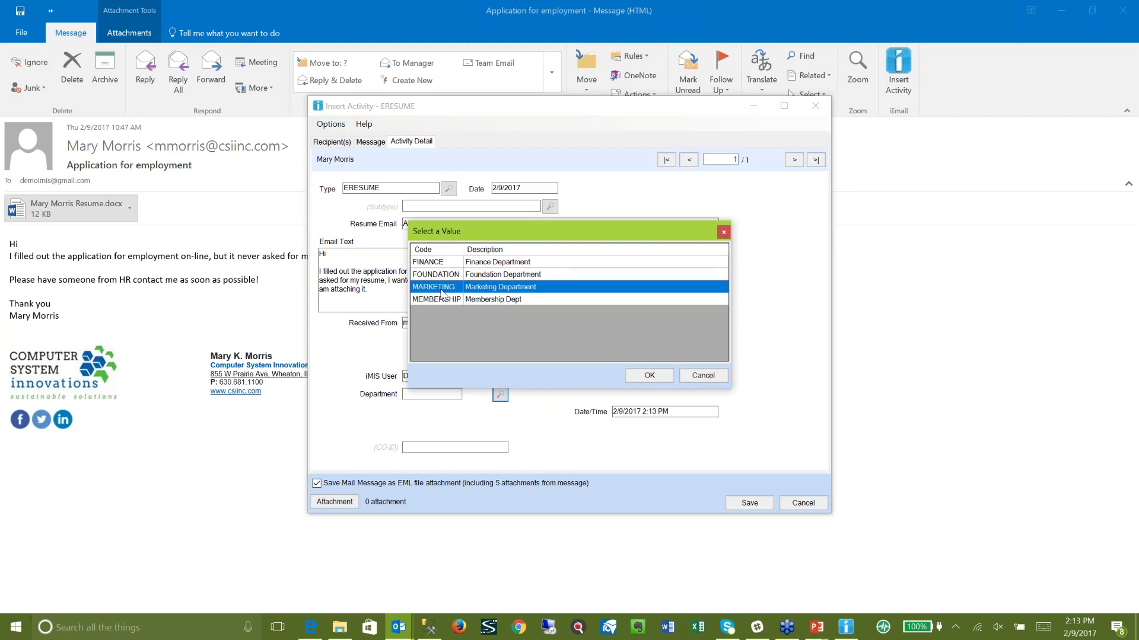
double_click(441, 291)
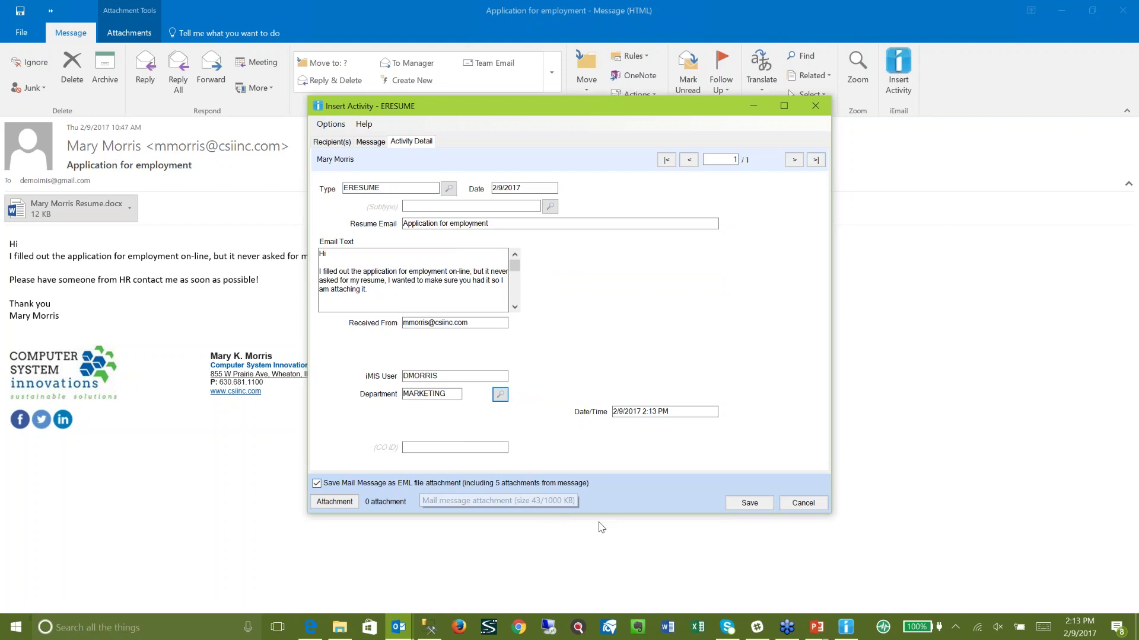
left_click(749, 503)
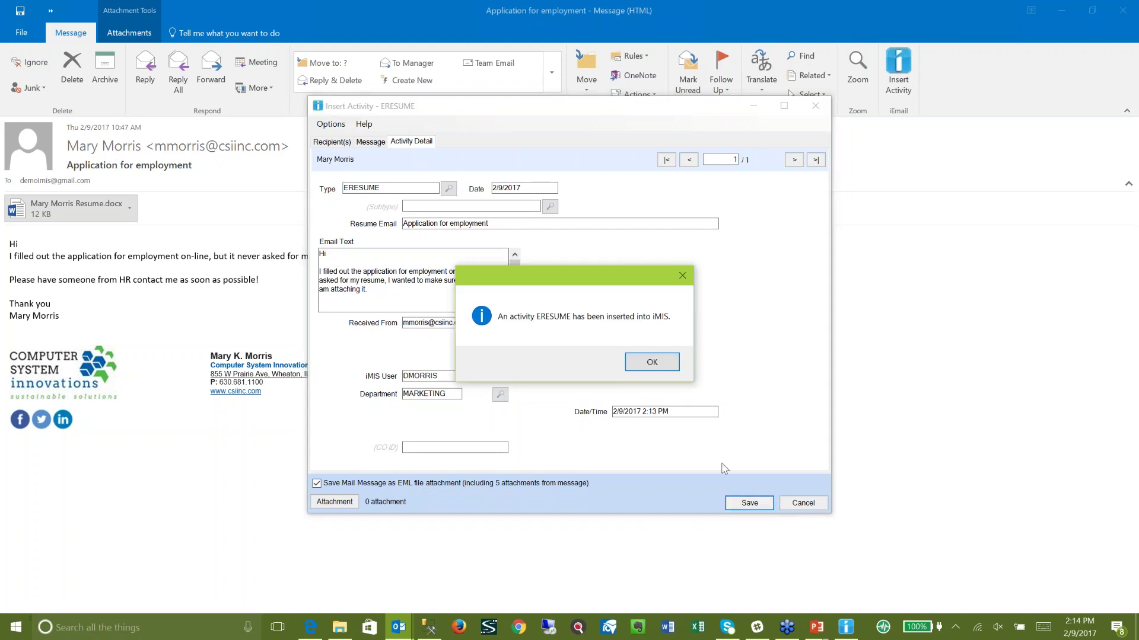
left_click(652, 364)
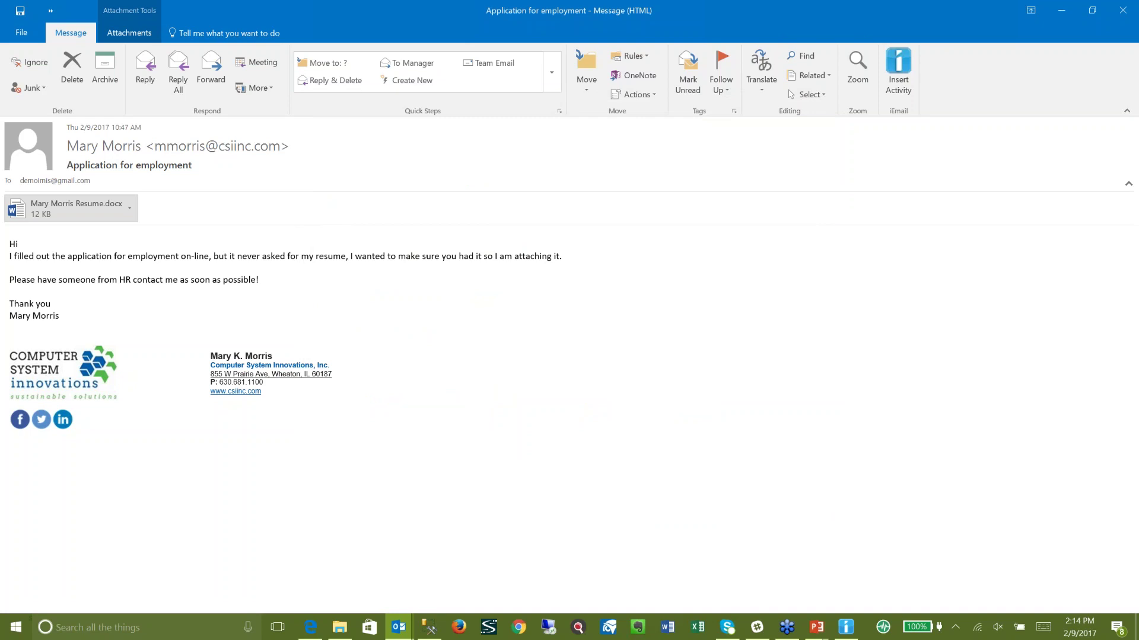
key("alt+Tab")
key("alt+Tab")
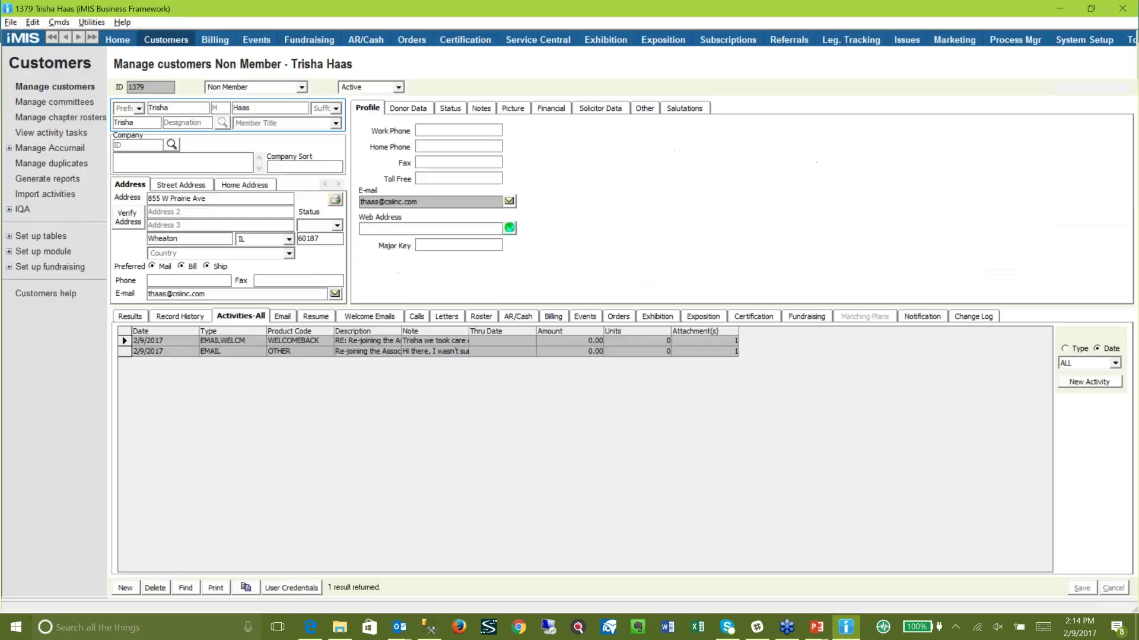
- Find the applicant's customer record by name and confirm its ERESUME activity holds Application for employment.EML
left_click(183, 589)
type("m")
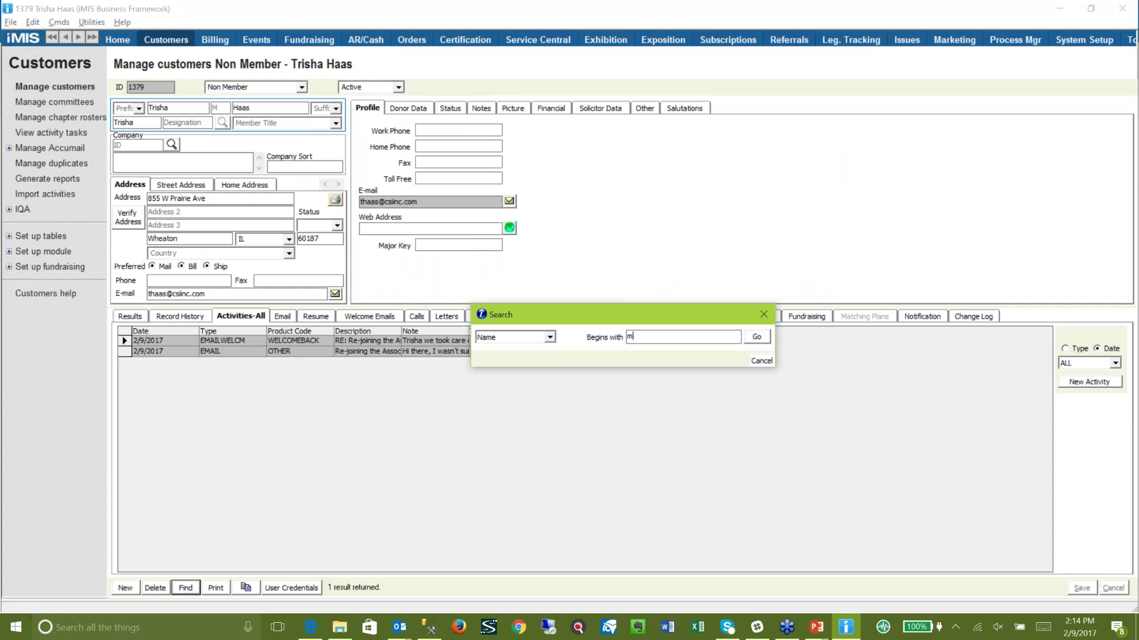
type("ary morris")
key("Return")
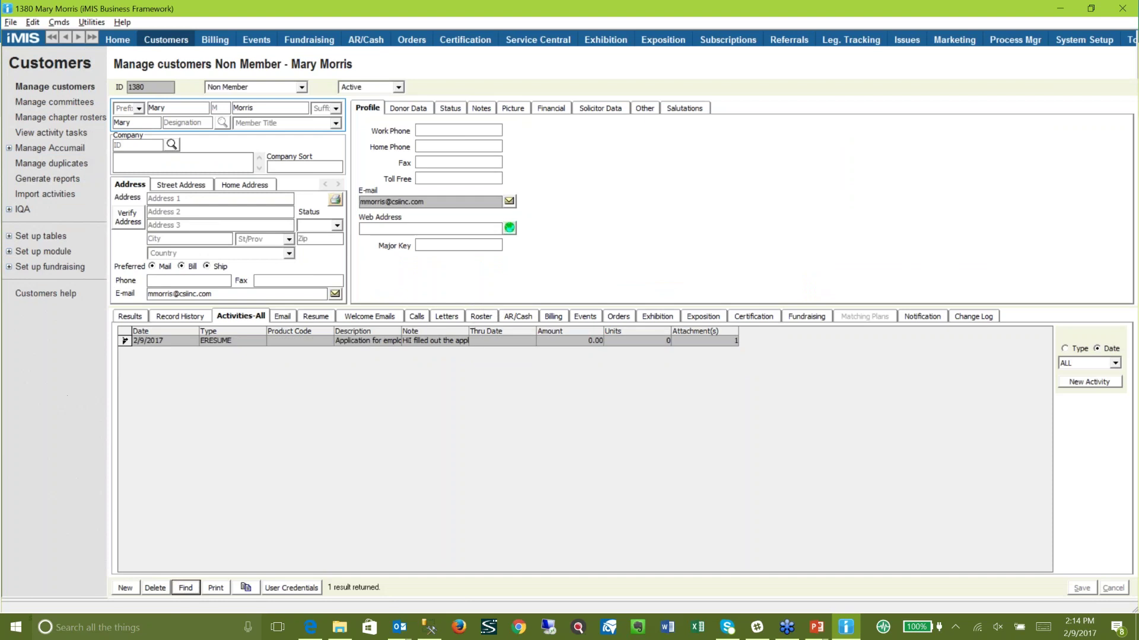
double_click(142, 341)
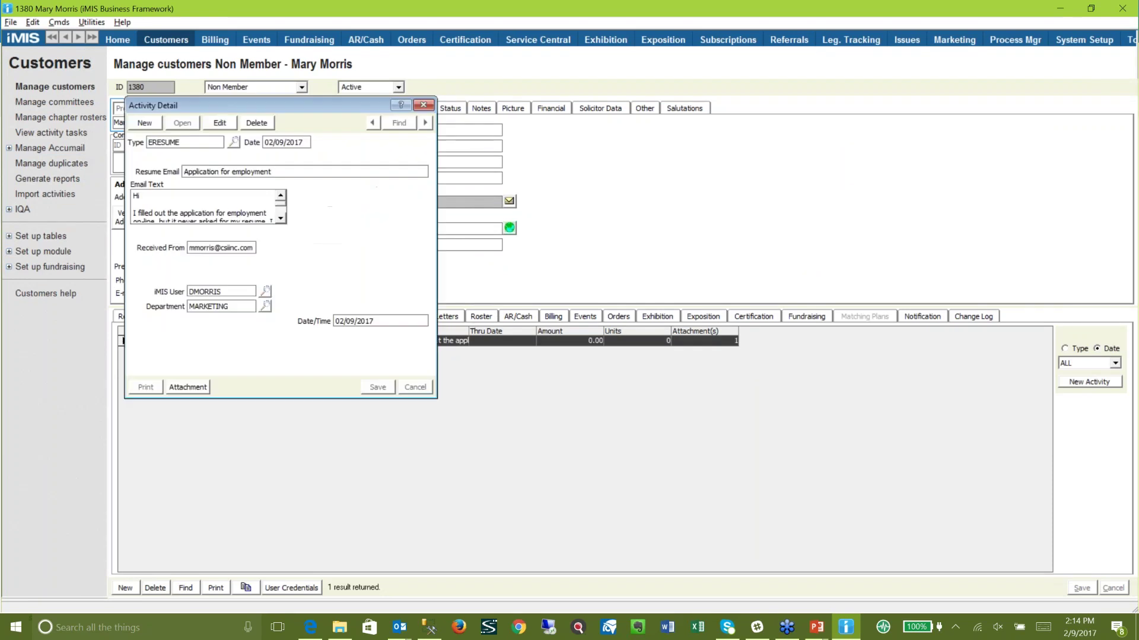
left_click(187, 386)
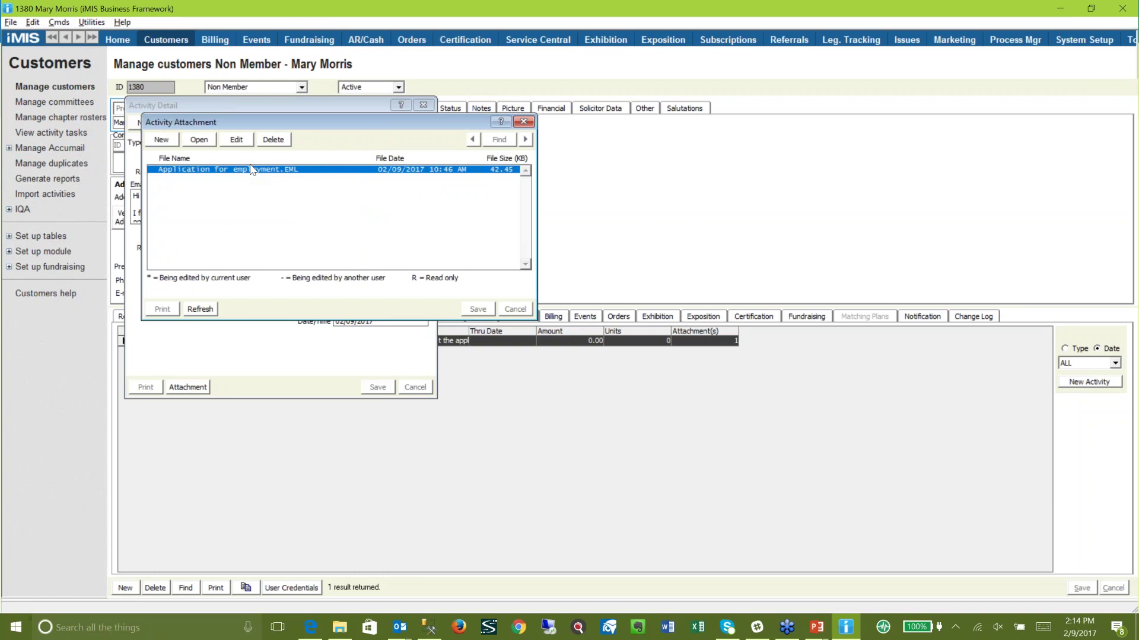
left_click(523, 121)
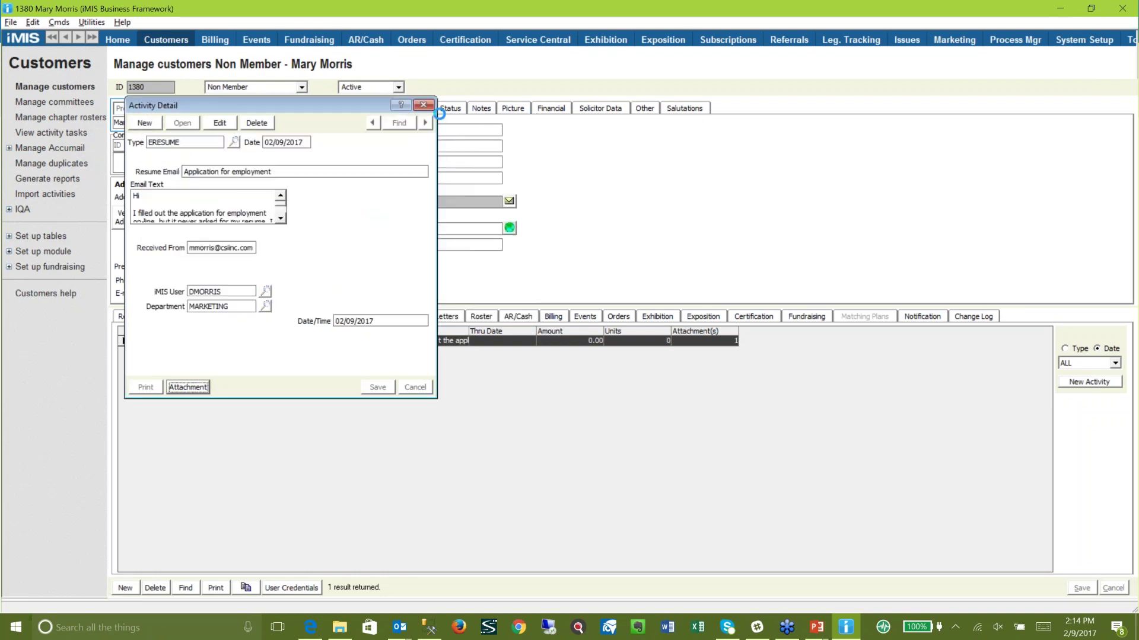
left_click(423, 105)
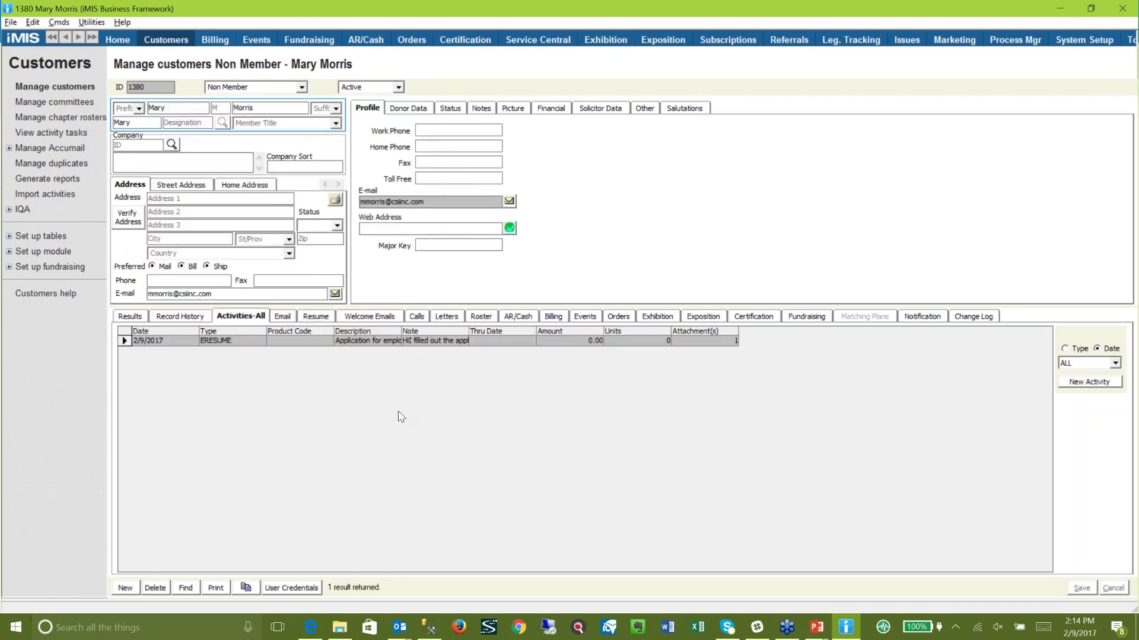
key("alt+Tab")
key("alt+Tab")
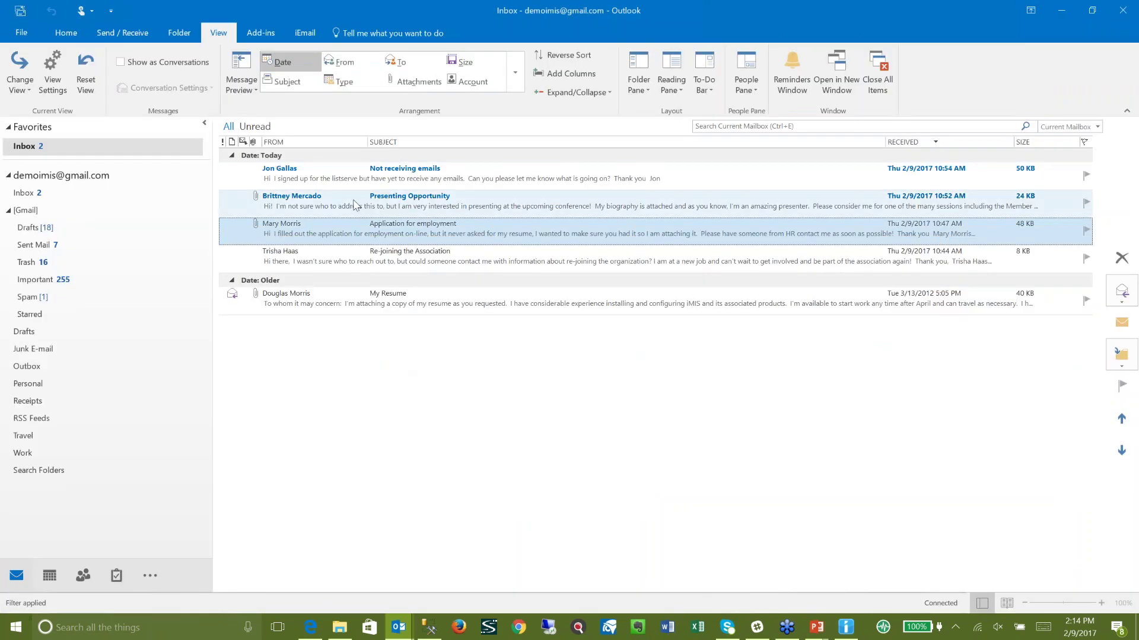
- Start an iMIS activity for the Presenting Opportunity email with type EMAIL and subtype MOREINFO
double_click(355, 205)
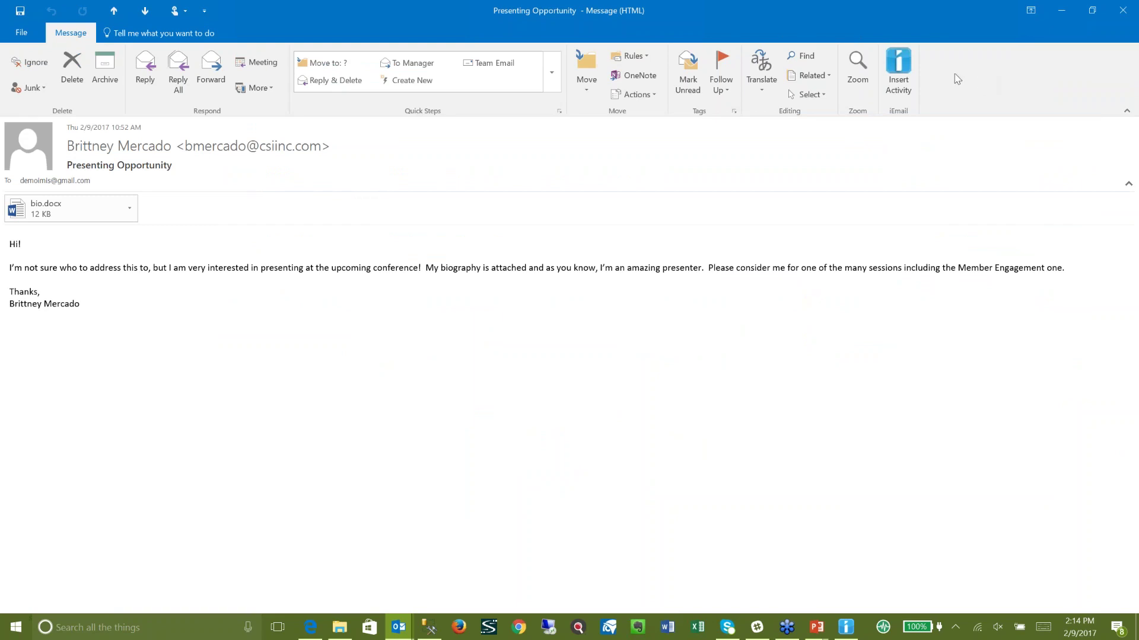
left_click(896, 63)
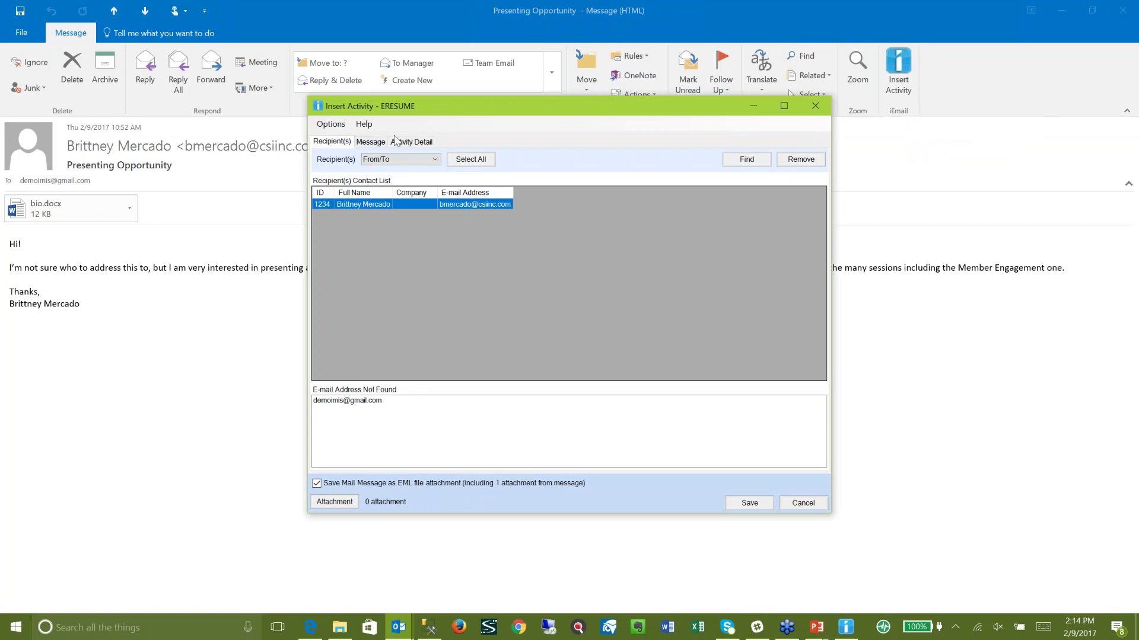
left_click(400, 141)
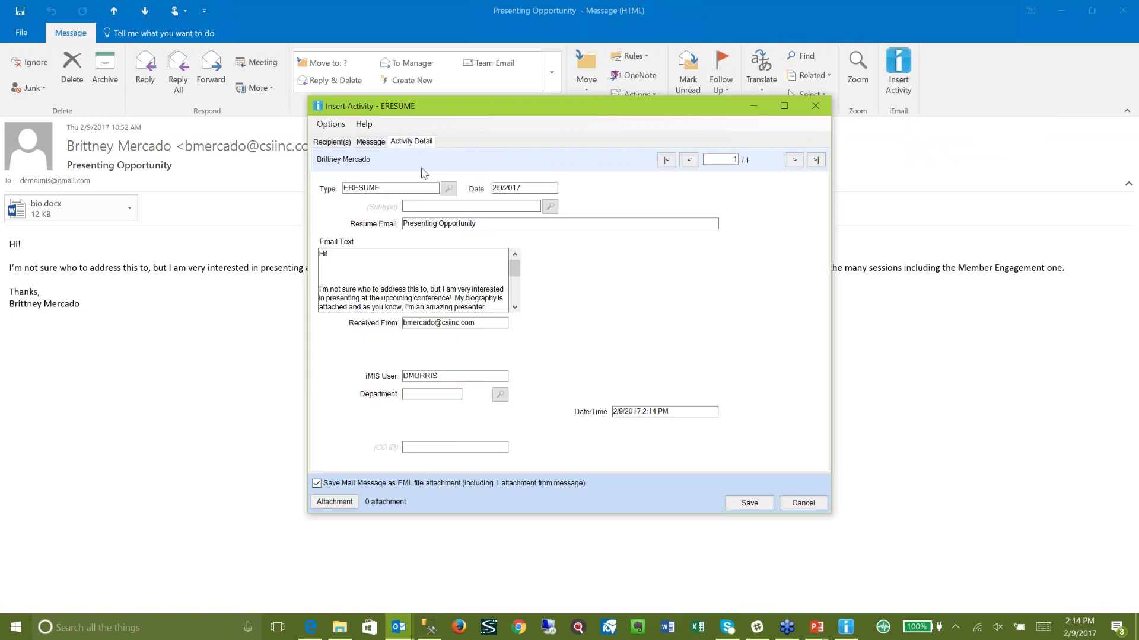
left_click(448, 189)
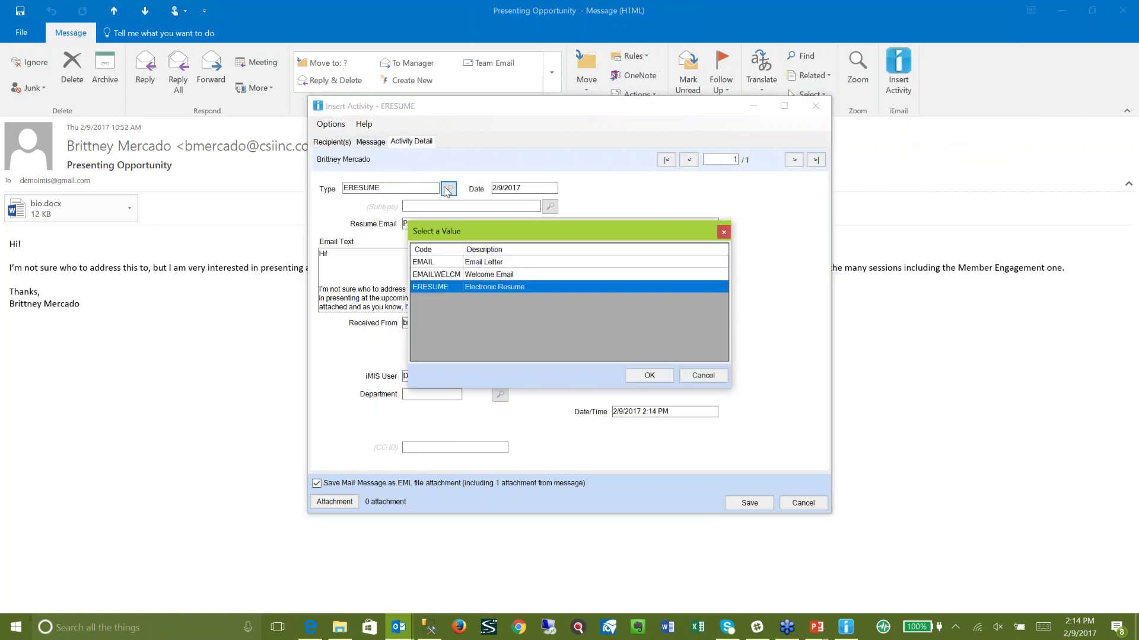
double_click(424, 262)
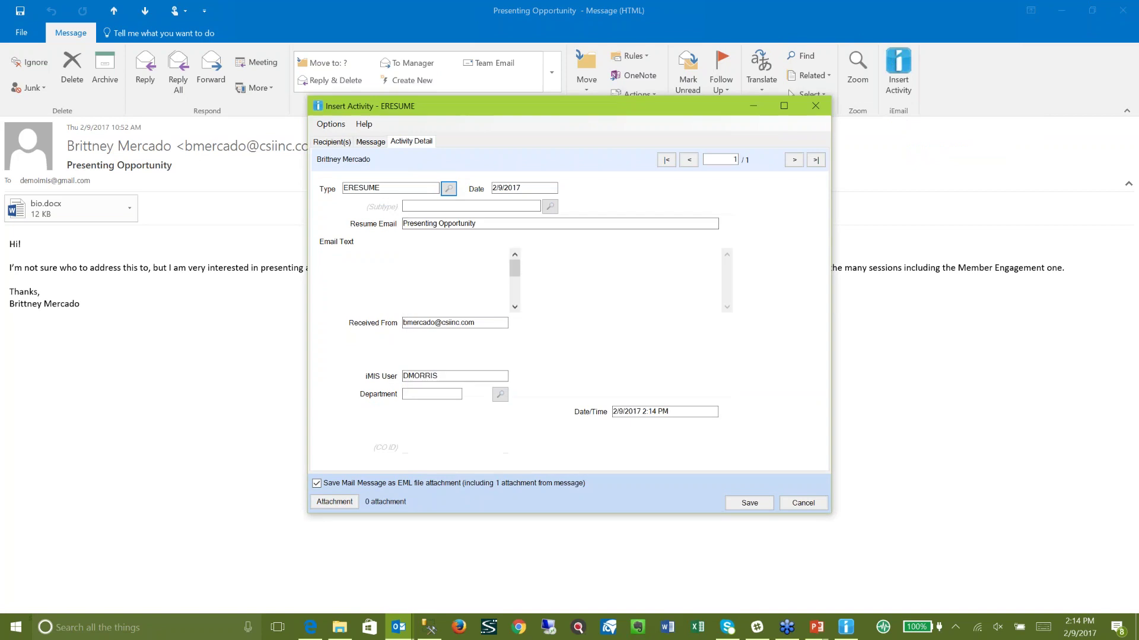
left_click(550, 206)
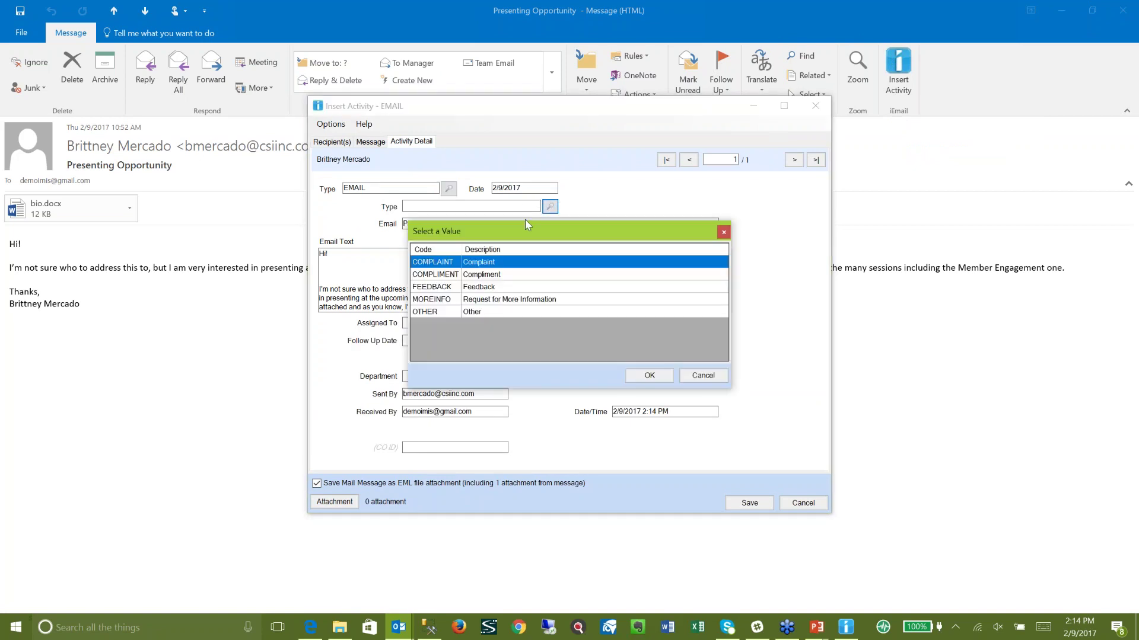
double_click(423, 299)
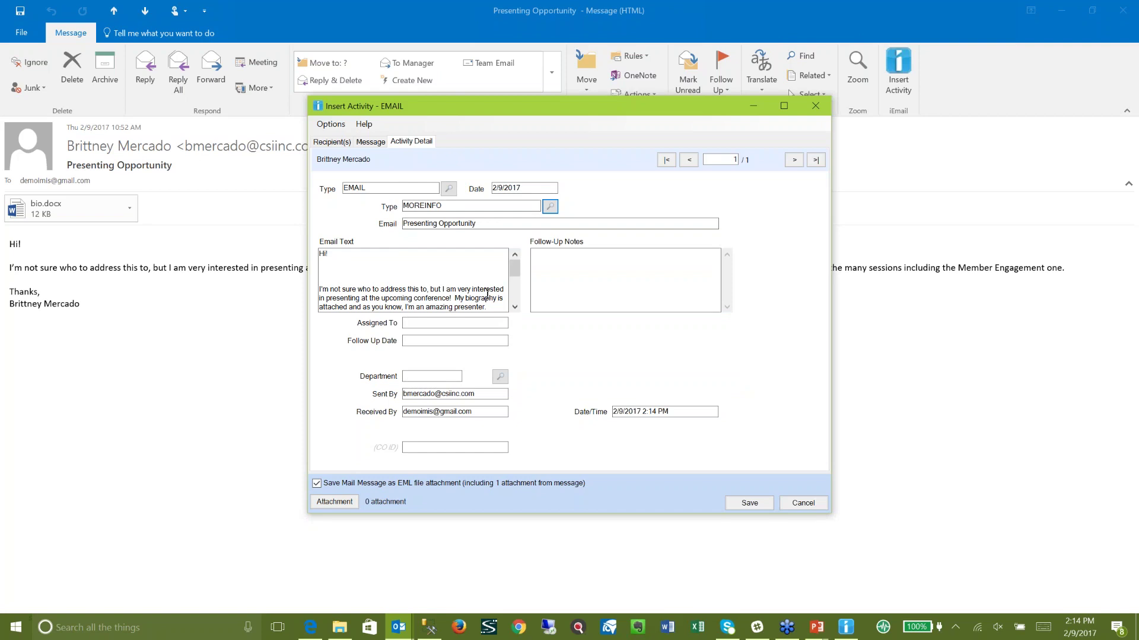
- Fill in the assignee's user name, follow-up date 02/10/2017 and a presenter note, then save the activity
left_click(615, 287)
left_click(415, 323)
type("jsmith")
key("Tab")
type("02/10/201")
type("John")
key("Return")
type("She is a gre")
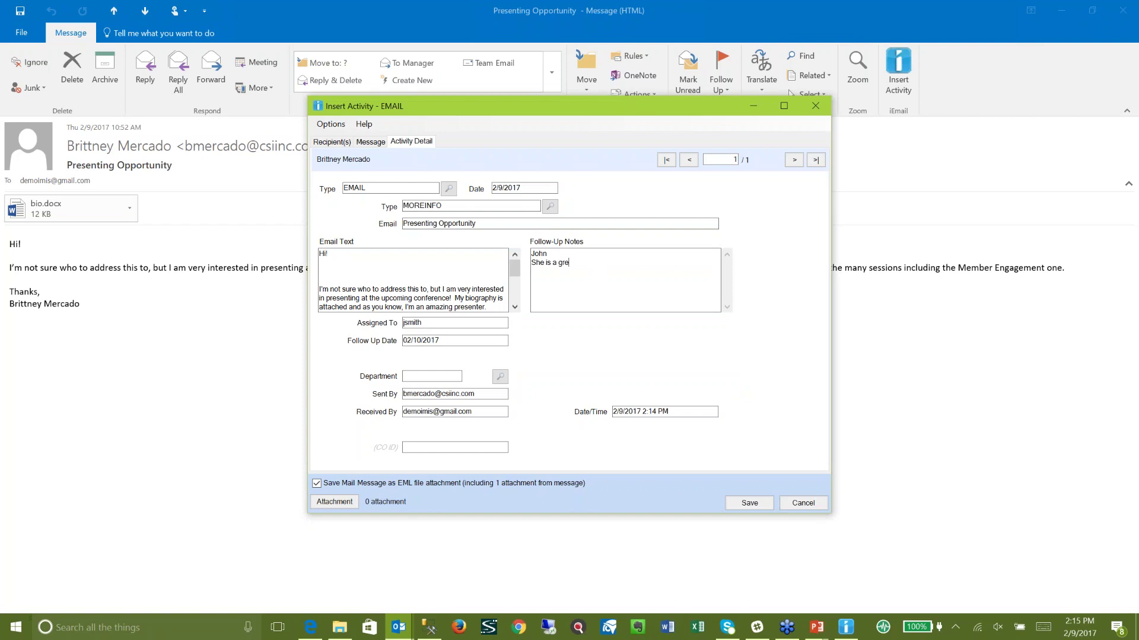
key("BackSpace")
key("BackSpace")
key("BackSpace")
type("resente")
type("r!  g  et h")
type("get her for NOLA!")
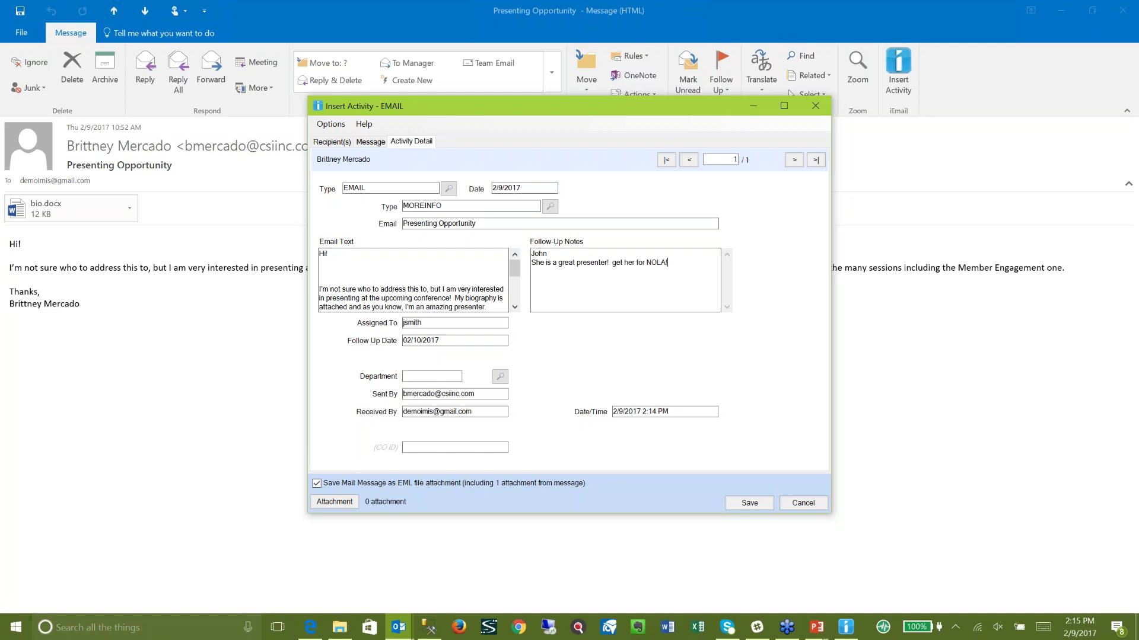
left_click(747, 504)
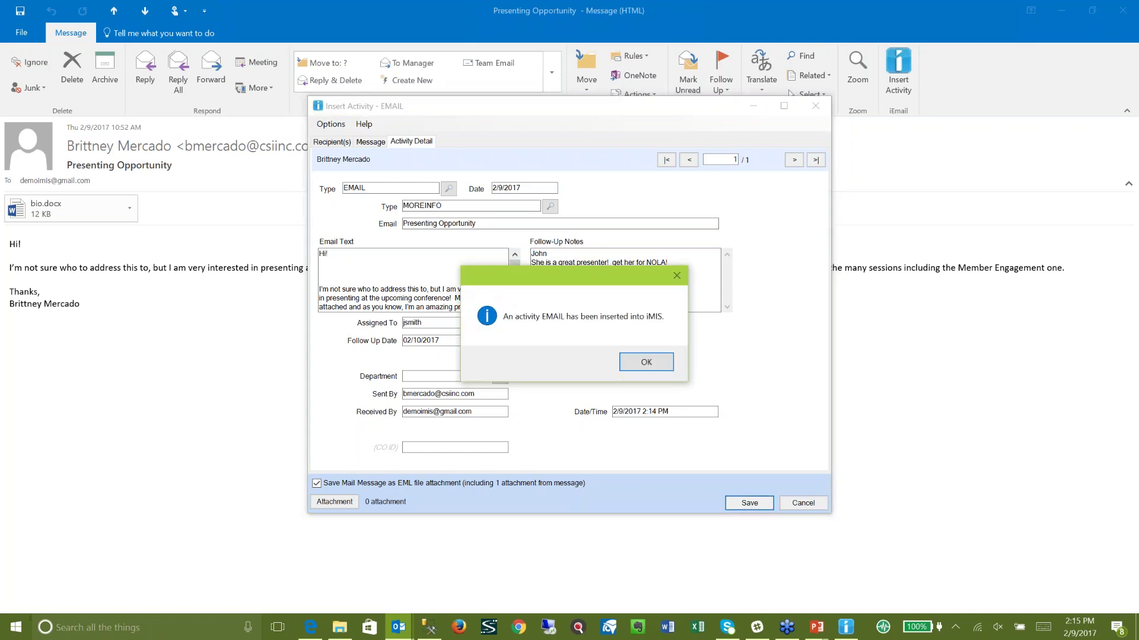
left_click(662, 362)
- Save the Not receiving emails message as an iMIS EMAIL activity with type COMPLAINT and department MEMBERSHIP
key("alt+Tab")
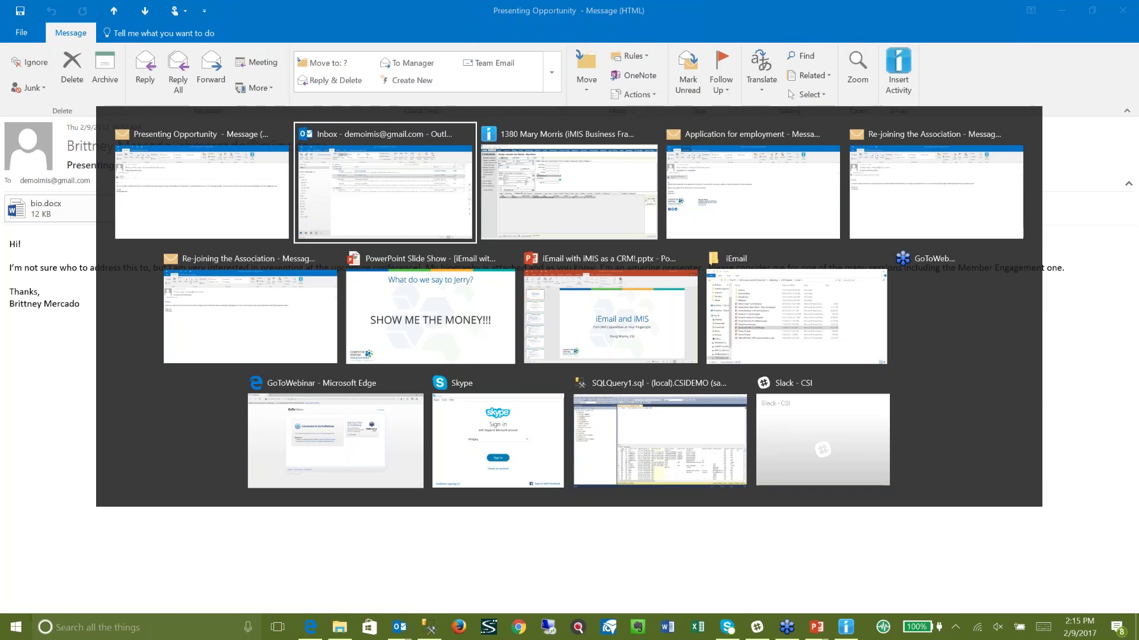
double_click(428, 181)
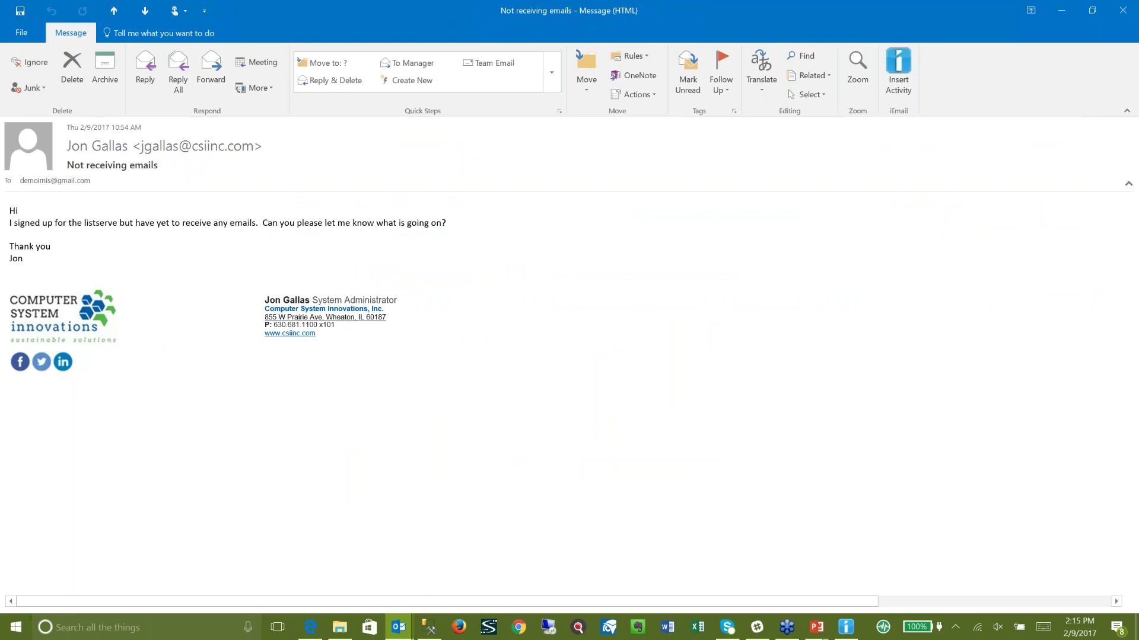
left_click(899, 59)
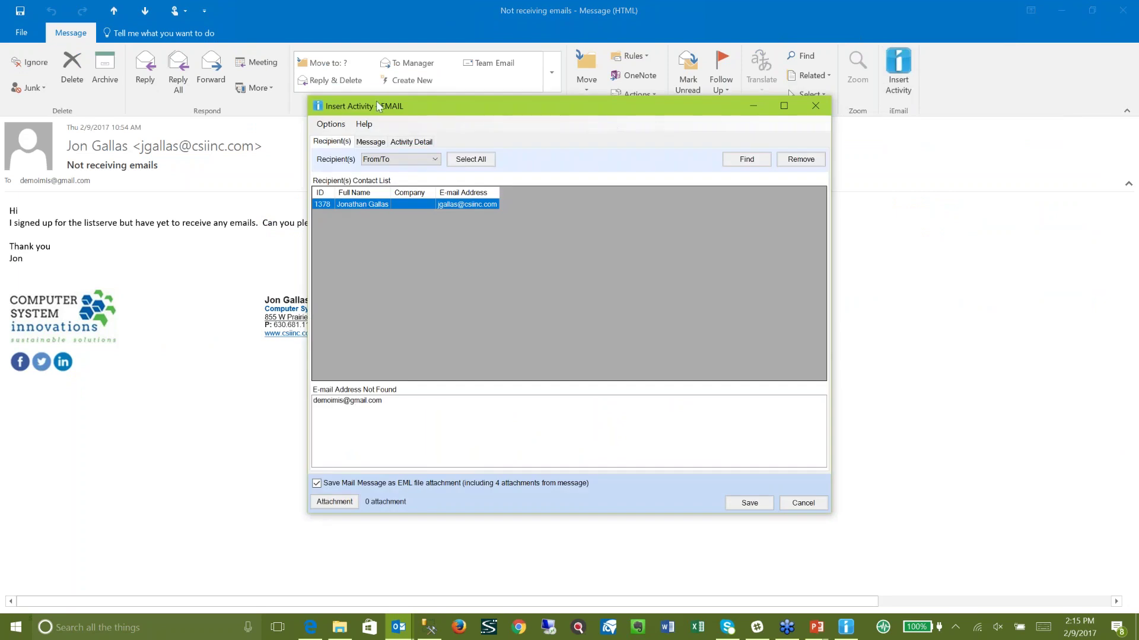
left_click(419, 142)
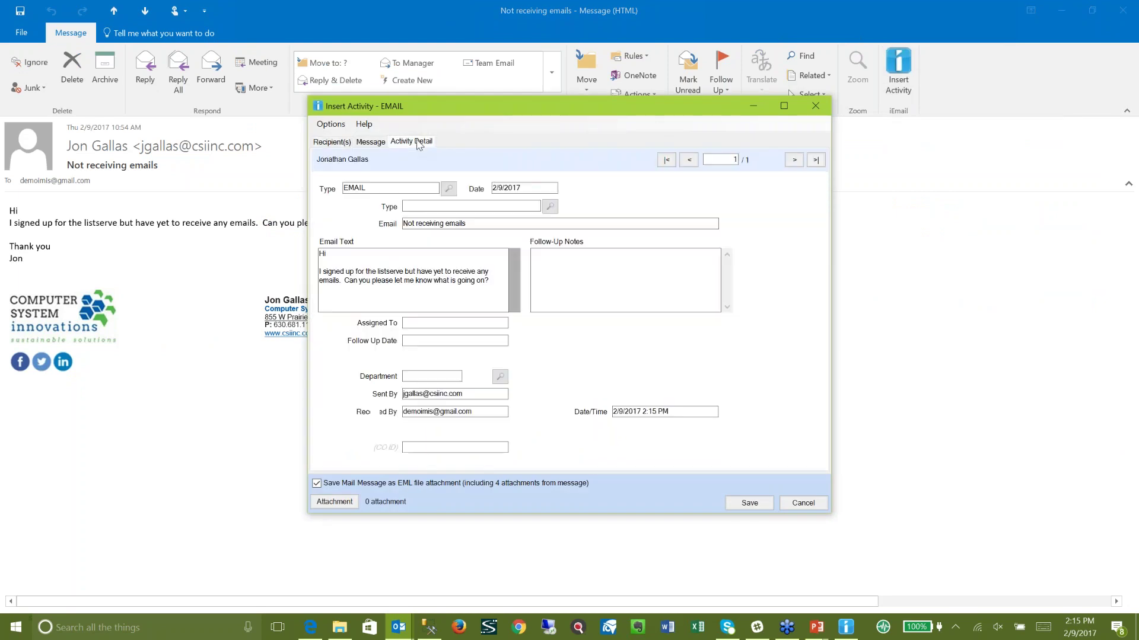
left_click(550, 206)
double_click(442, 265)
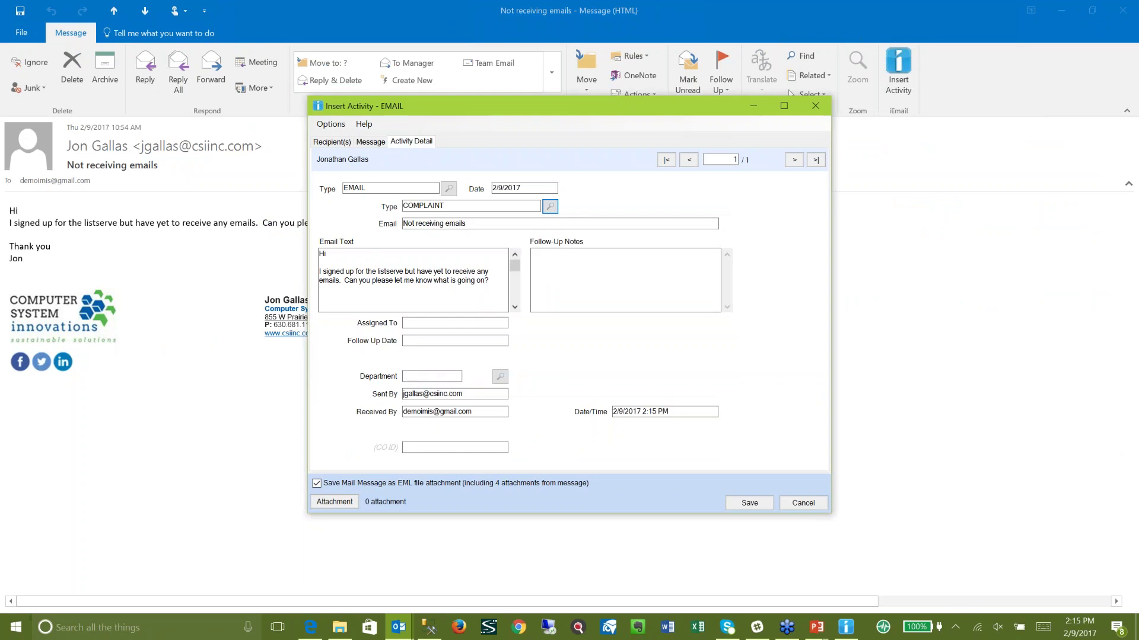
left_click(500, 376)
double_click(453, 300)
left_click(758, 505)
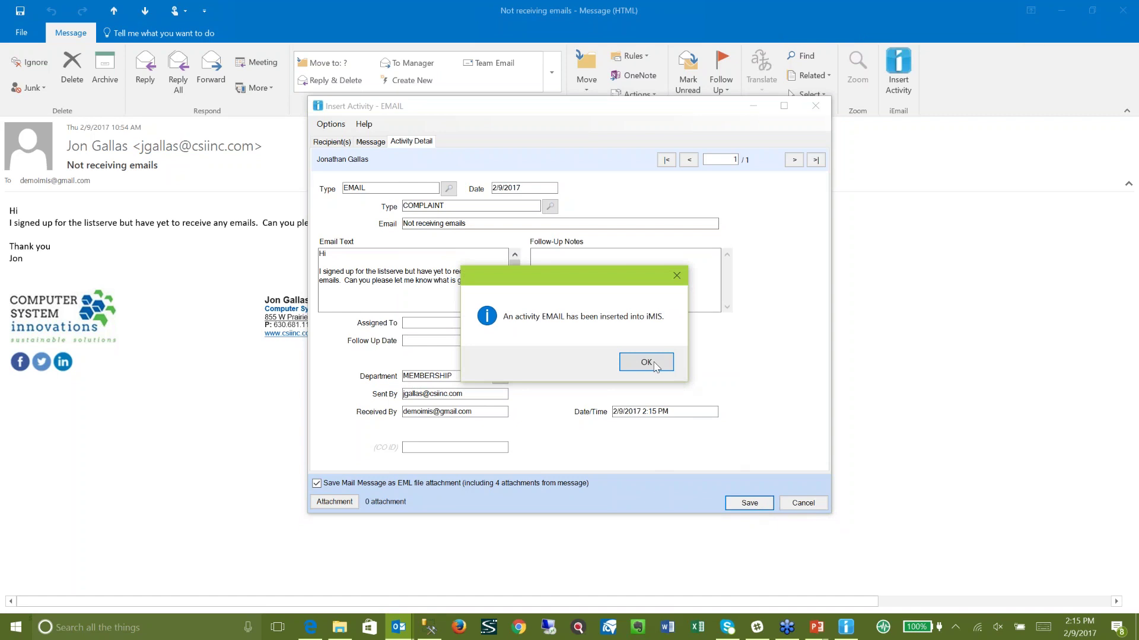
left_click(646, 362)
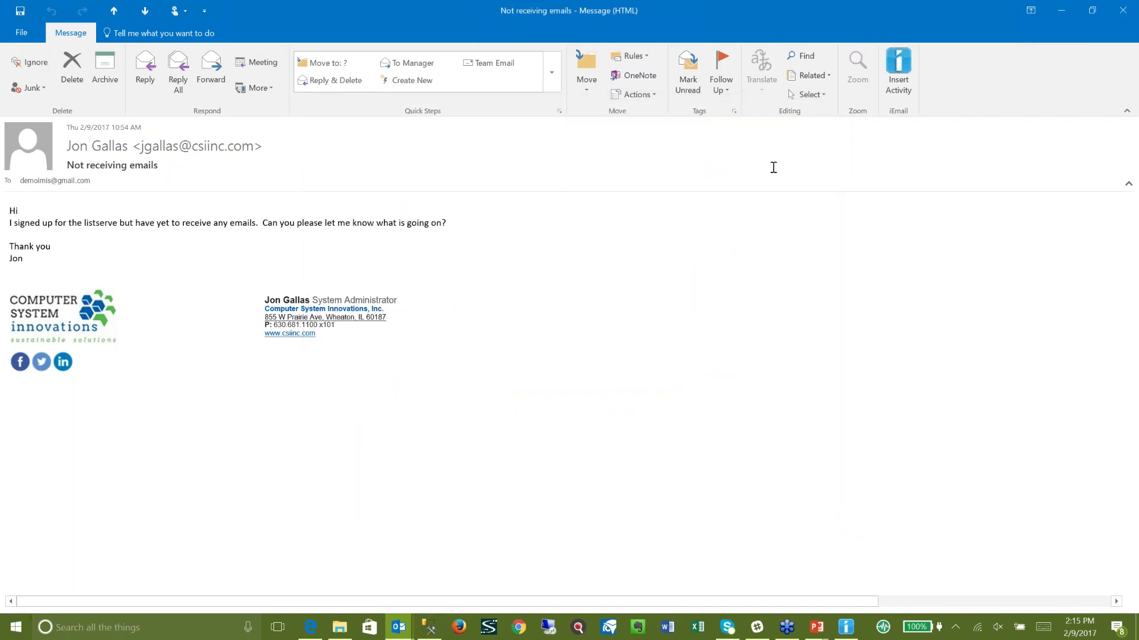
- Start a new email addressed to all four Awards committee members from the iMIS address book
left_click(1123, 6)
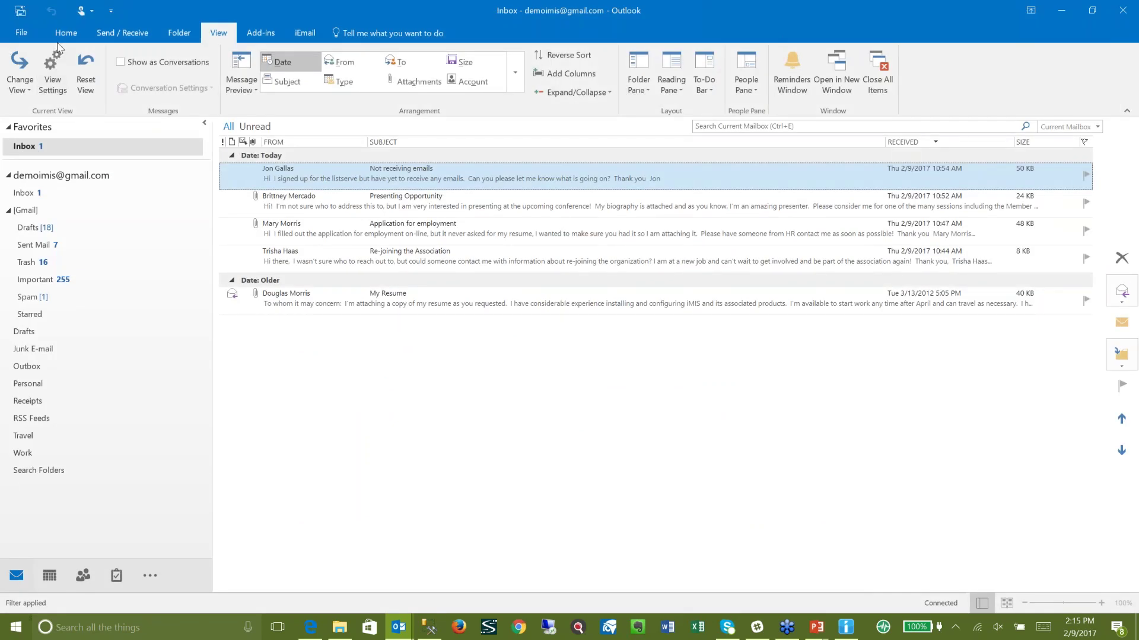
left_click(66, 33)
left_click(19, 71)
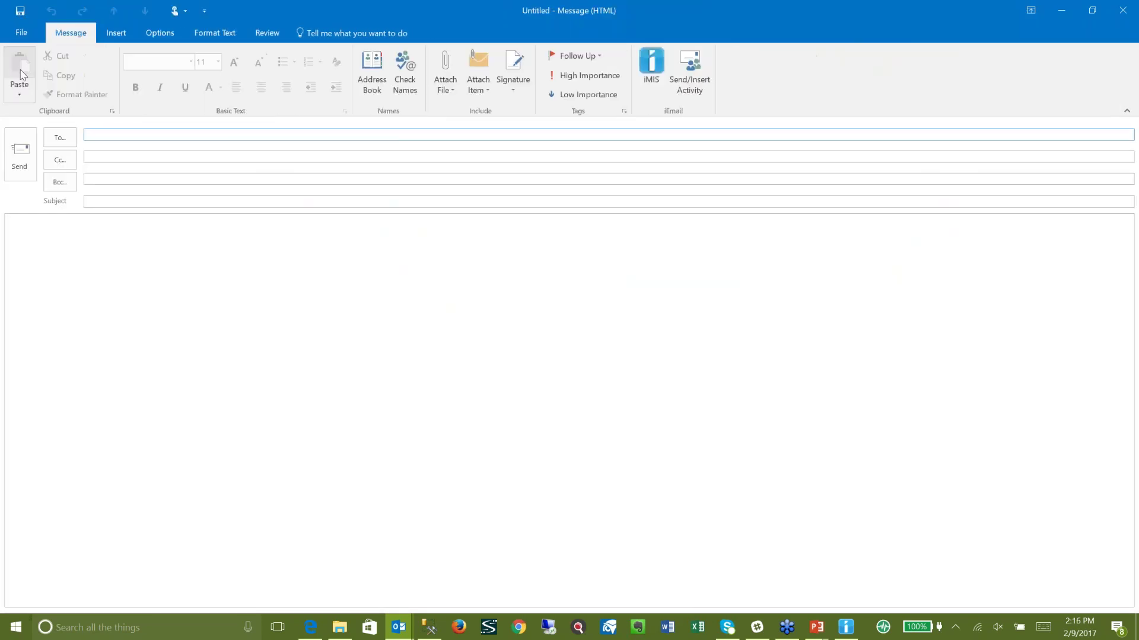
left_click(658, 73)
left_click(427, 108)
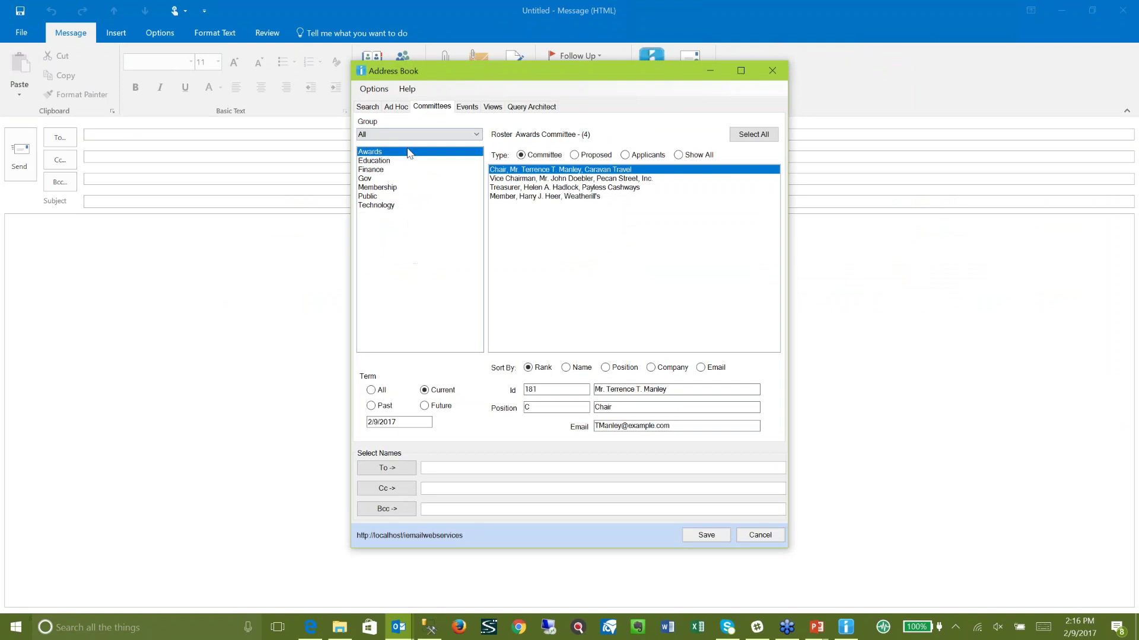
left_click(378, 189)
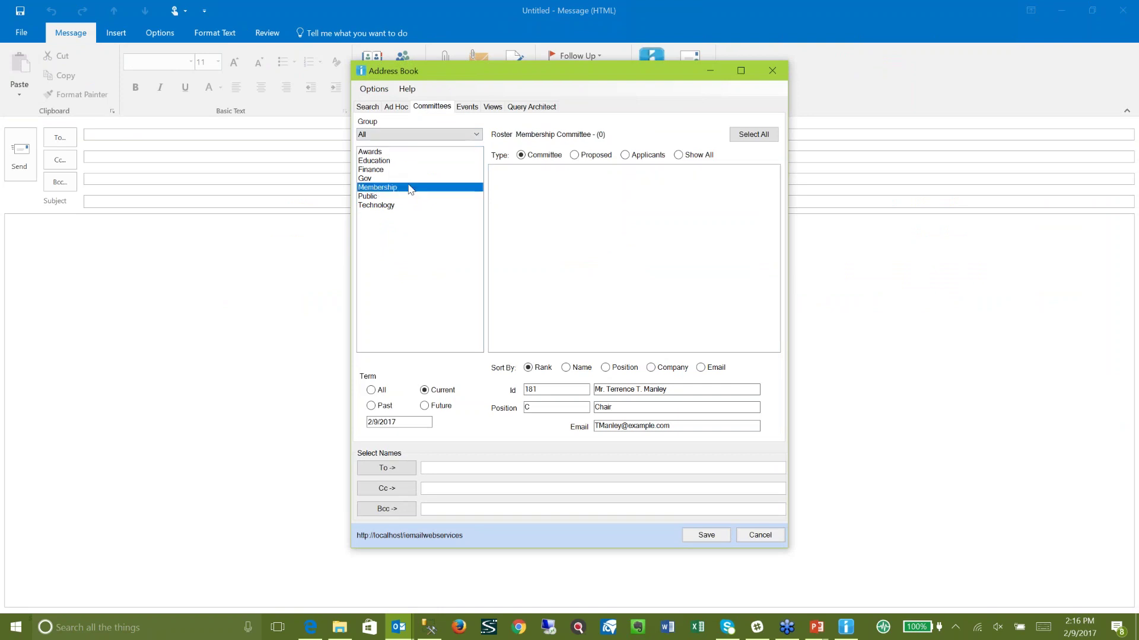
left_click(678, 154)
left_click(388, 162)
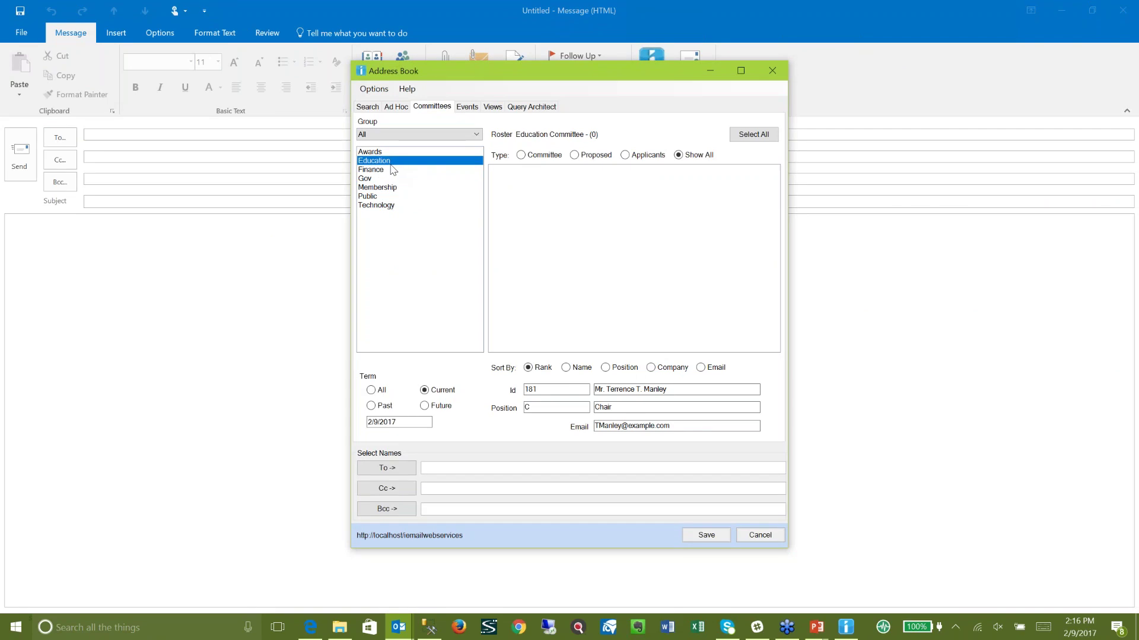
left_click(447, 152)
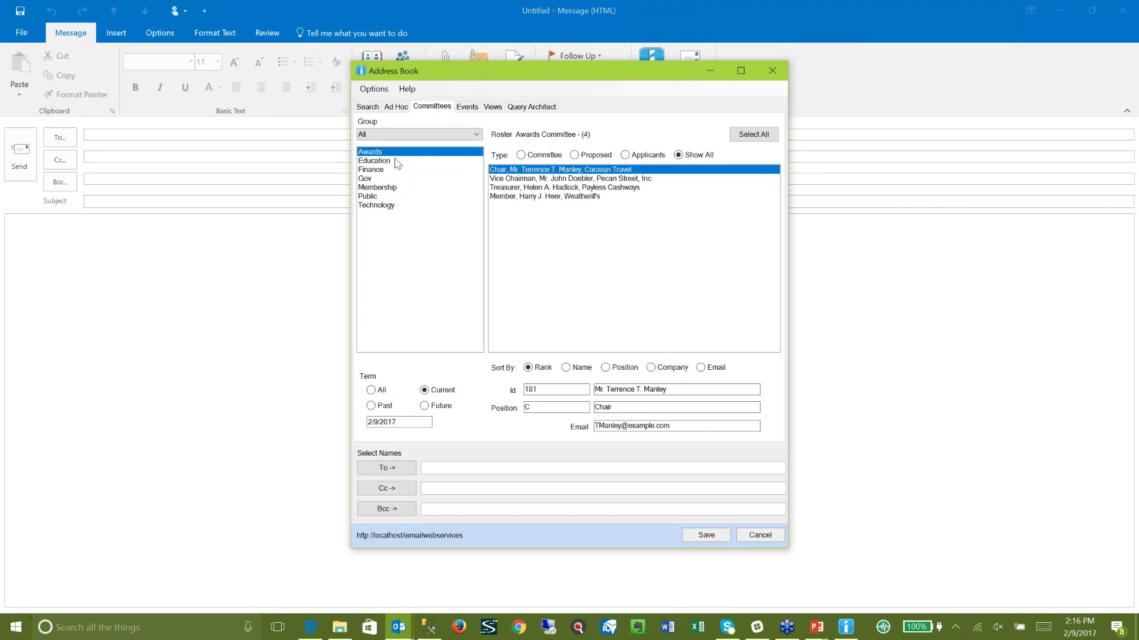
left_click(501, 196, "shift")
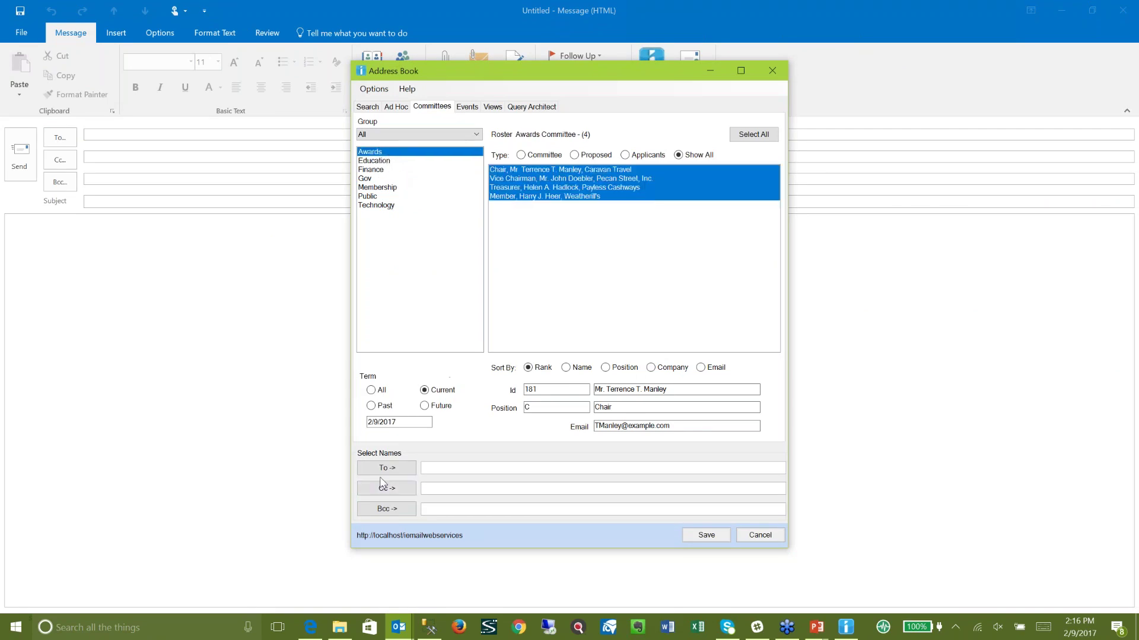
left_click(385, 469)
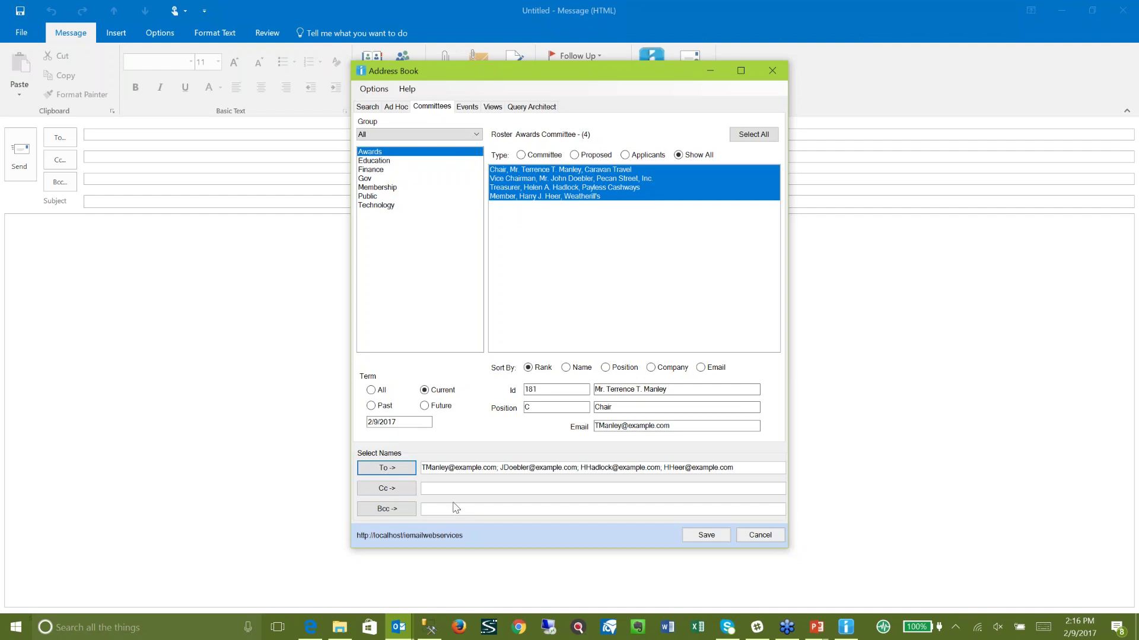
left_click(705, 535)
- Add subject 'Lots of member issues' and body 'Generate more awards to make them happy', then close
left_click(219, 201)
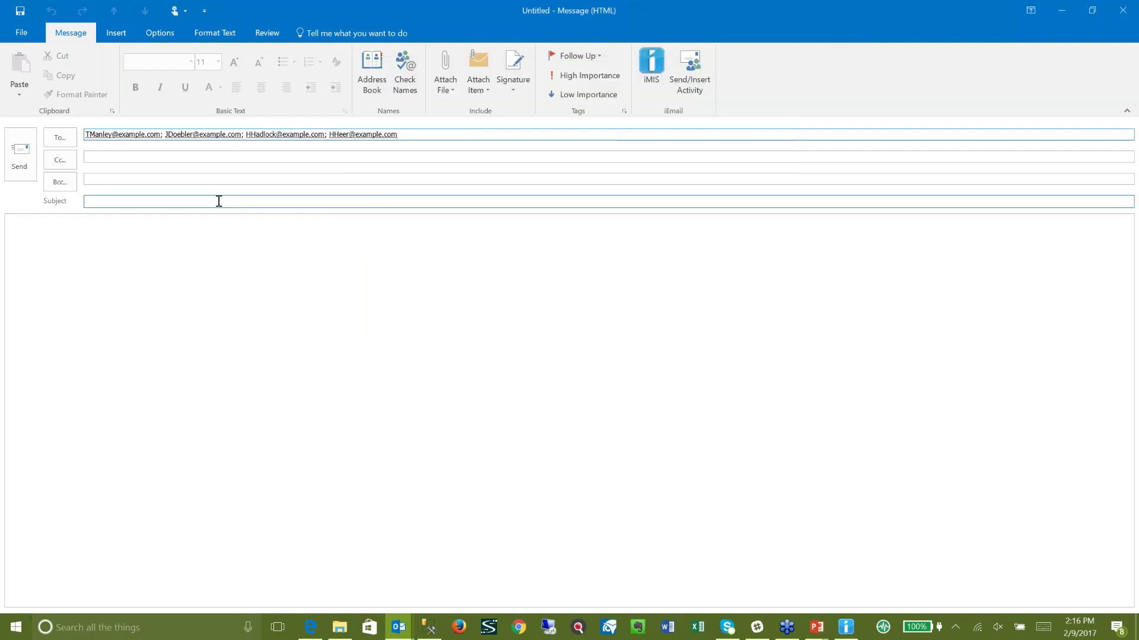
type("Lots of member issues")
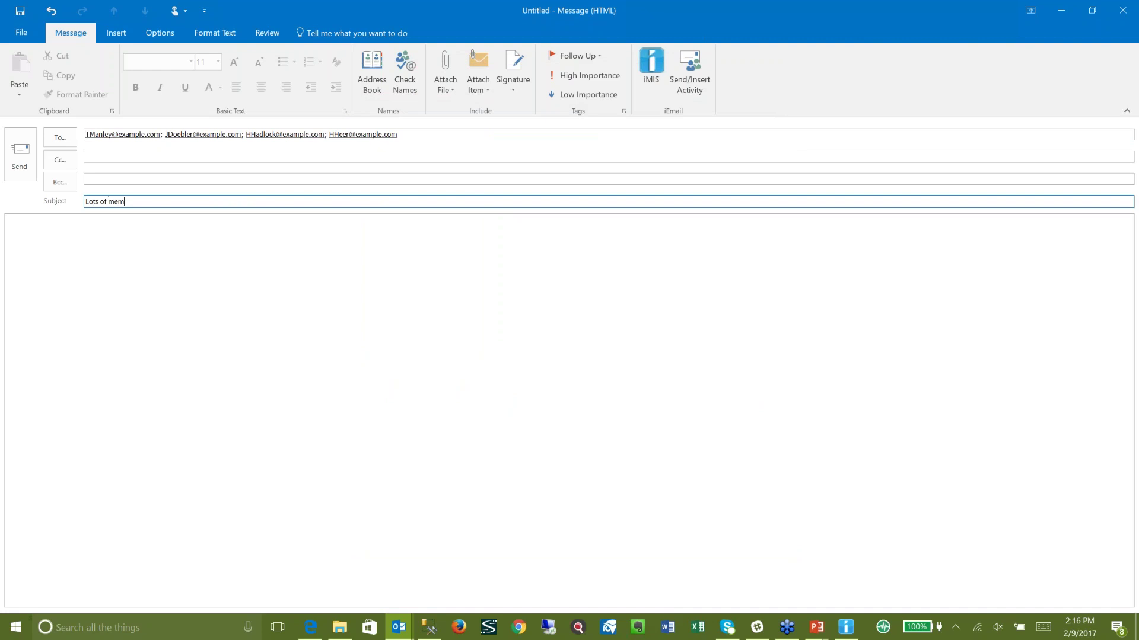
left_click(9, 227)
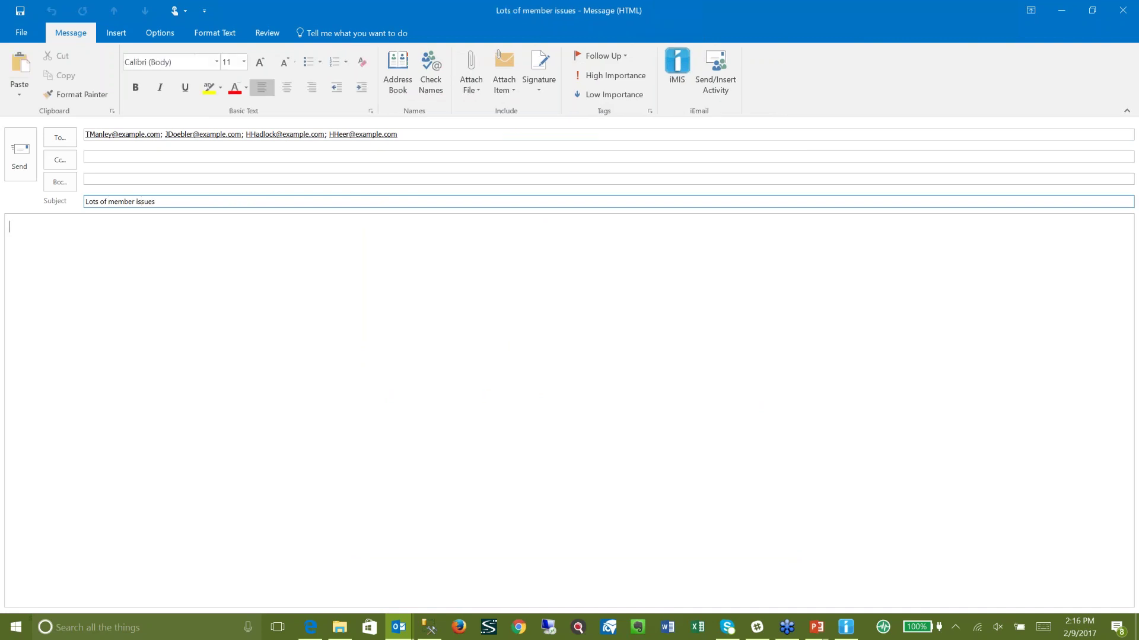
type("Generate more awards to make them happy")
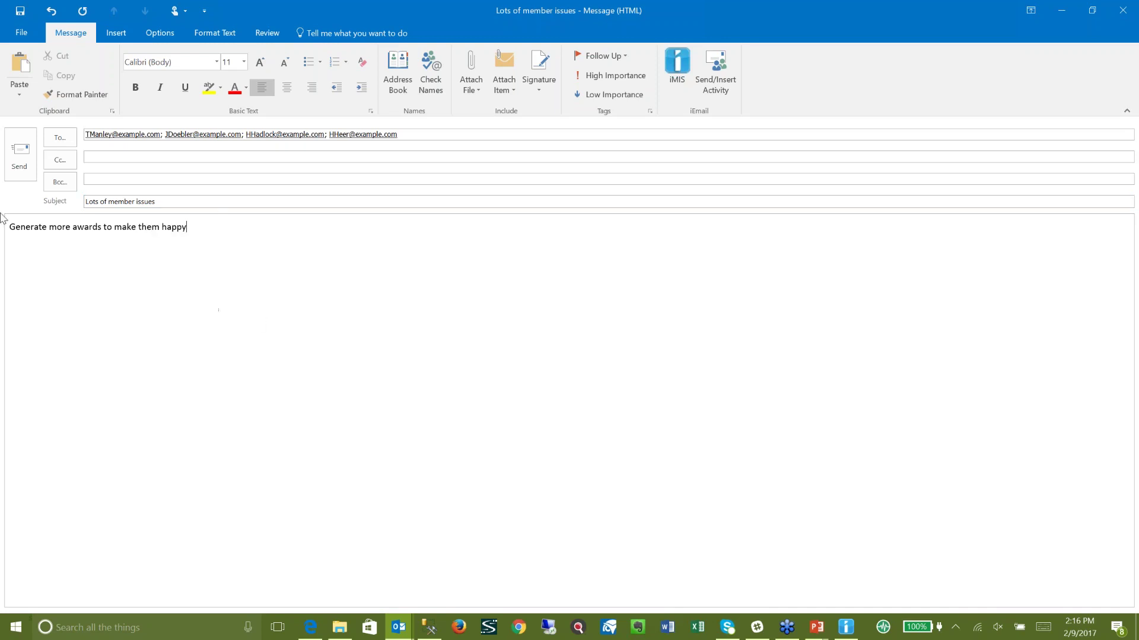
left_click(1128, 7)
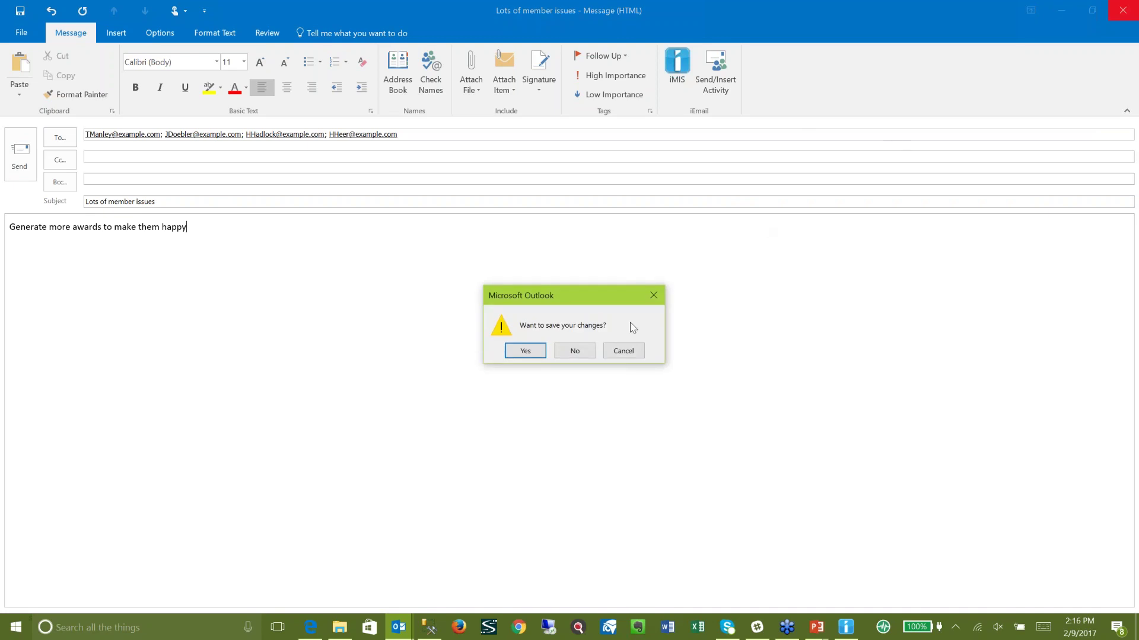
- Discard the draft and reveal every bullet on the What did I just see??? recap slide
left_click(569, 353)
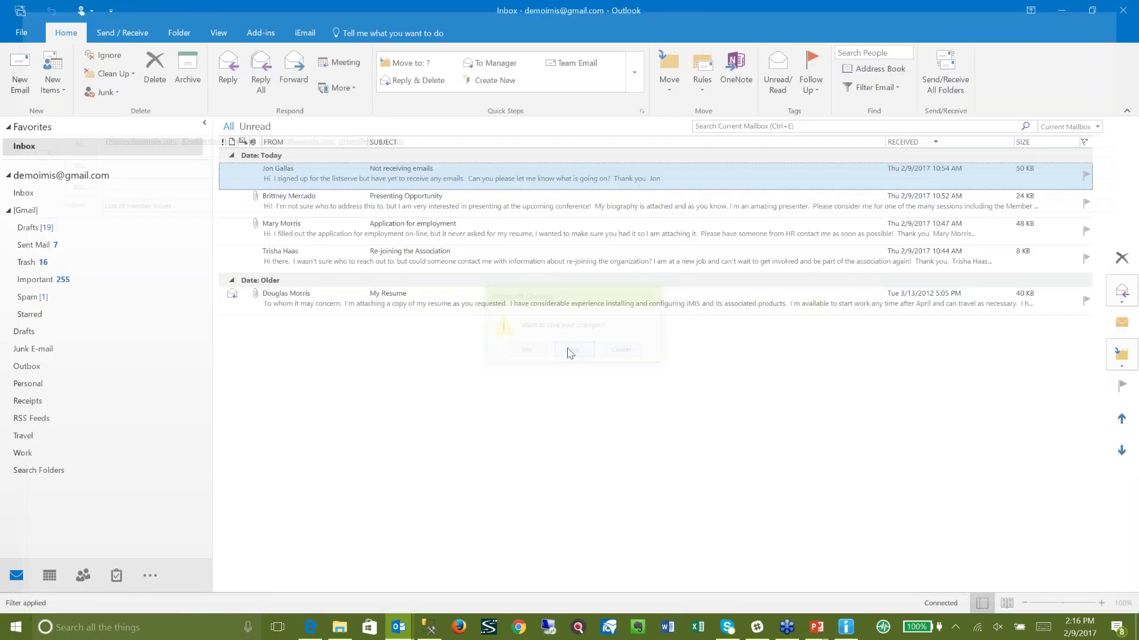
key("alt+Tab")
key("alt+Tab")
key("alt+Tab")
key("alt+Tab")
key("alt+Tab")
key("alt+Tab")
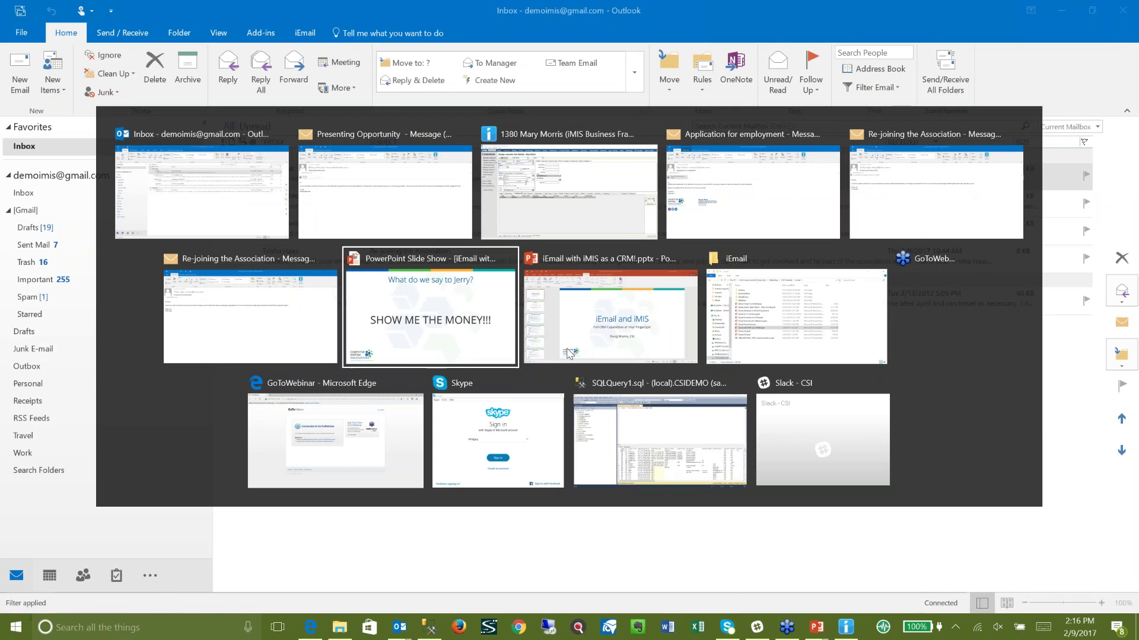
key("Right")
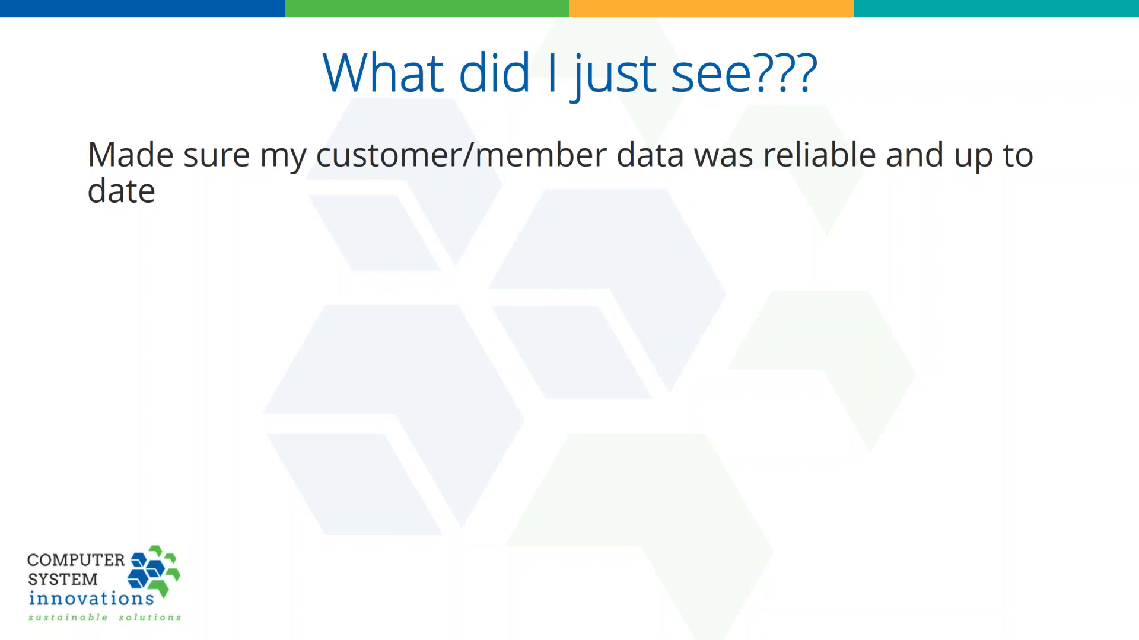
key("Right")
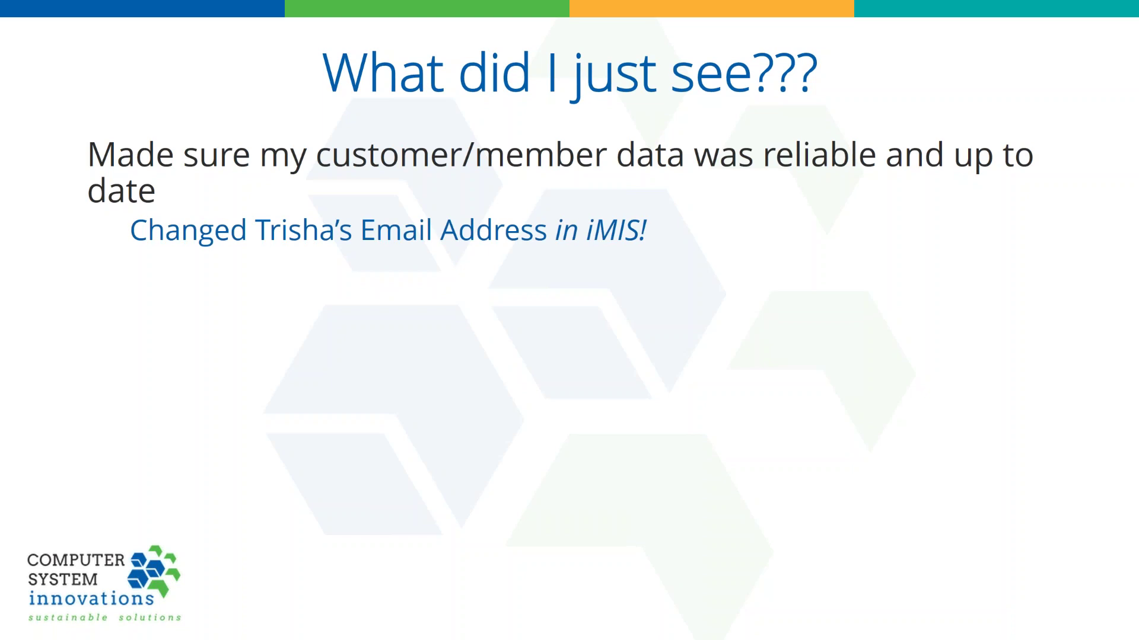
key("Right")
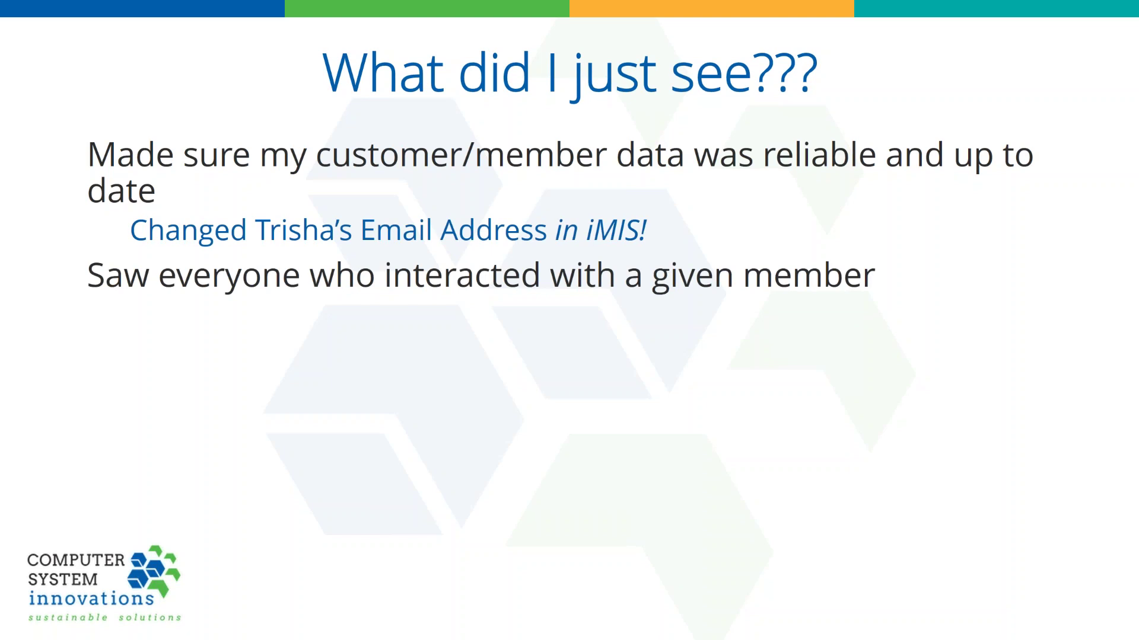
key("Right")
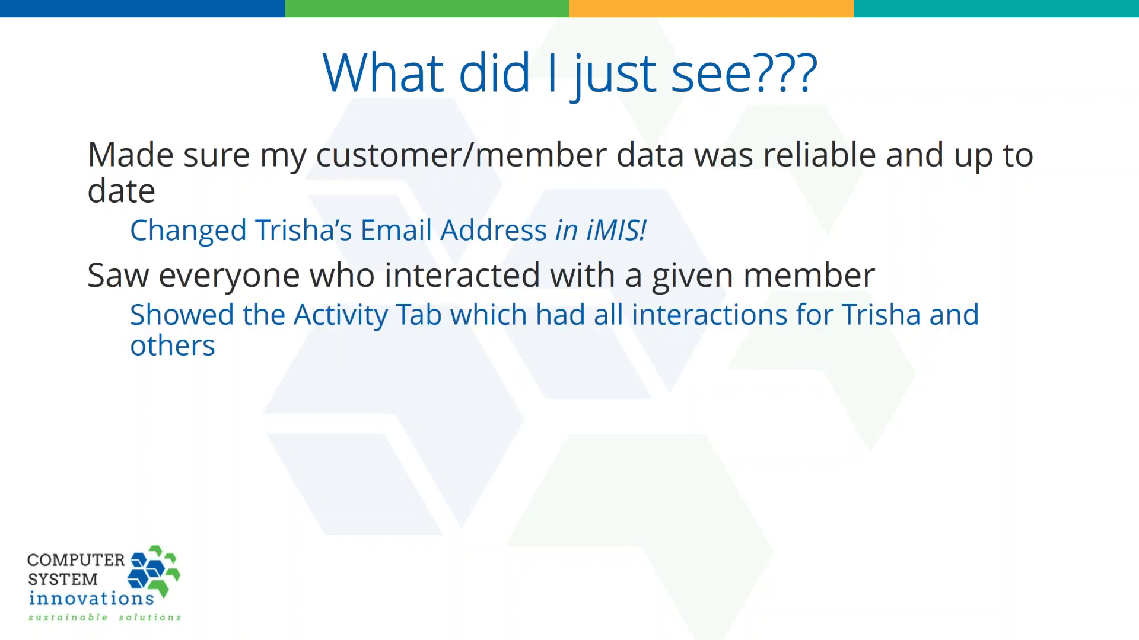